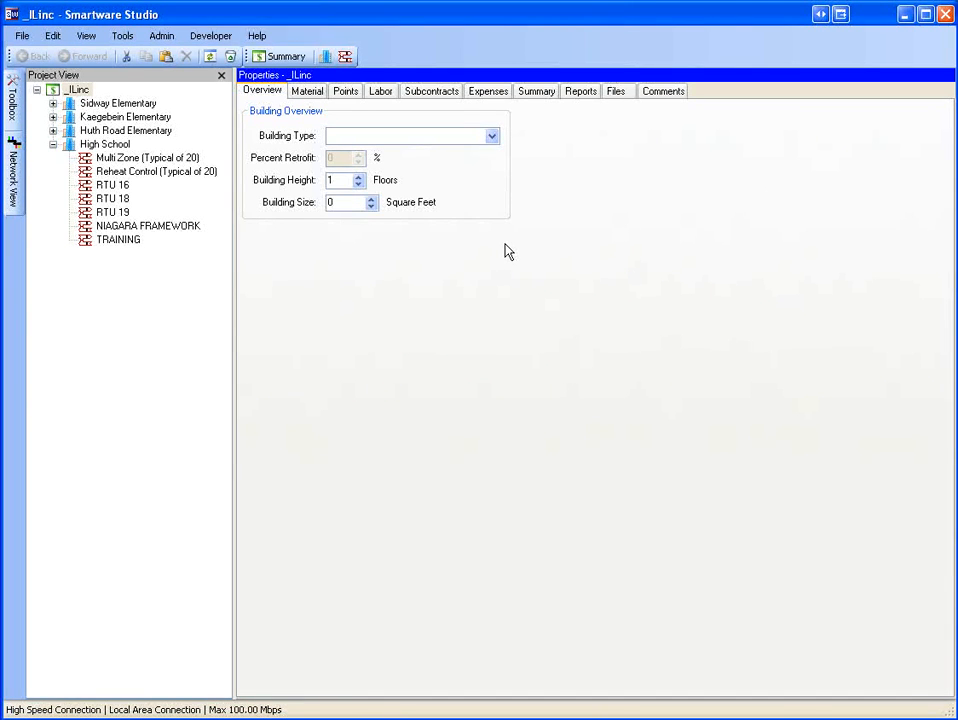
Open the project's global labor adjustments and set the building type to Government (Federal).
{"action": "left_click", "coordinate": [383, 92]}
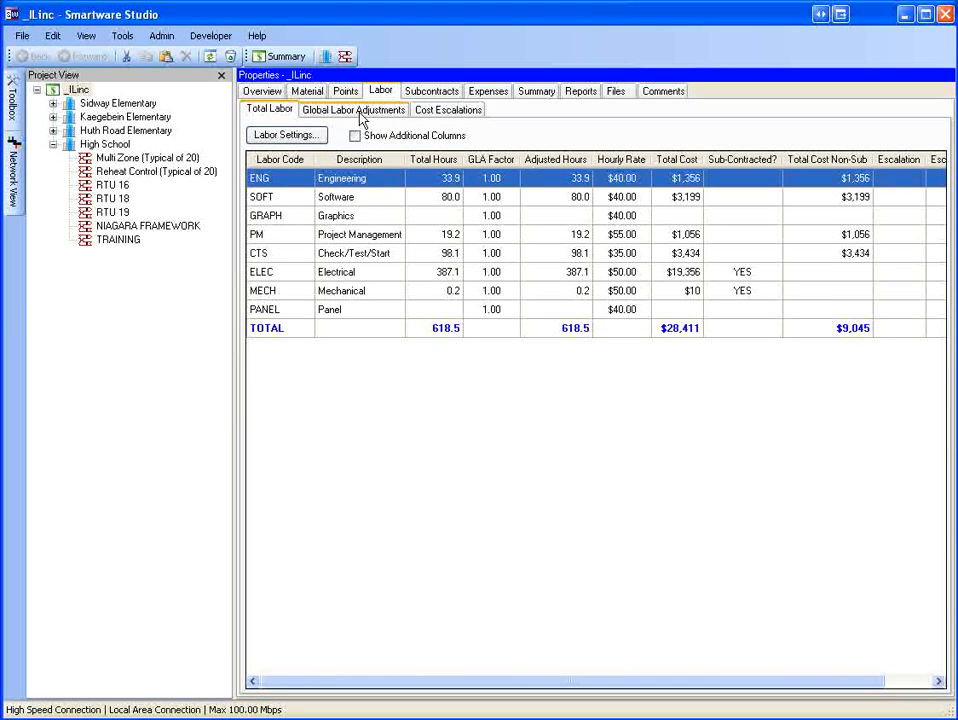
{"action": "left_click", "coordinate": [362, 116]}
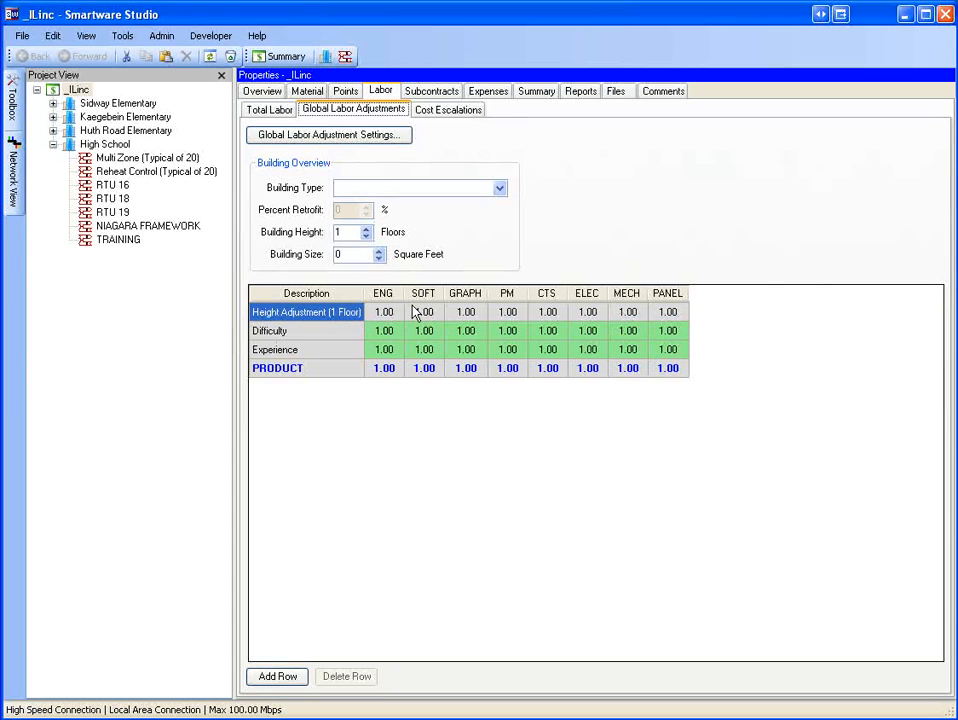
{"action": "left_click", "coordinate": [499, 188]}
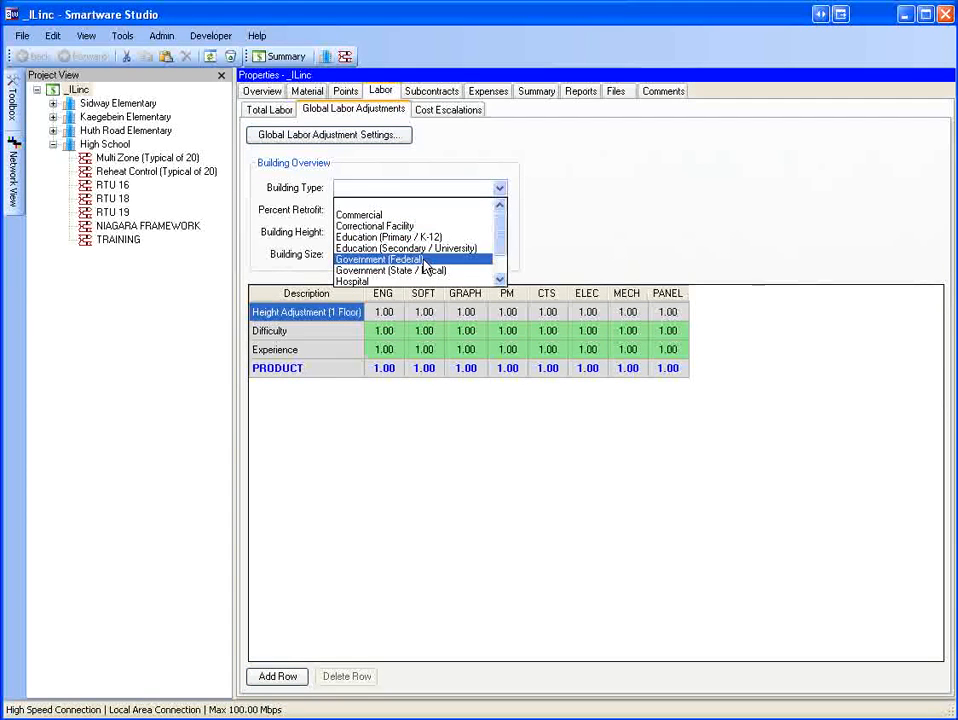
{"action": "left_click", "coordinate": [423, 262]}
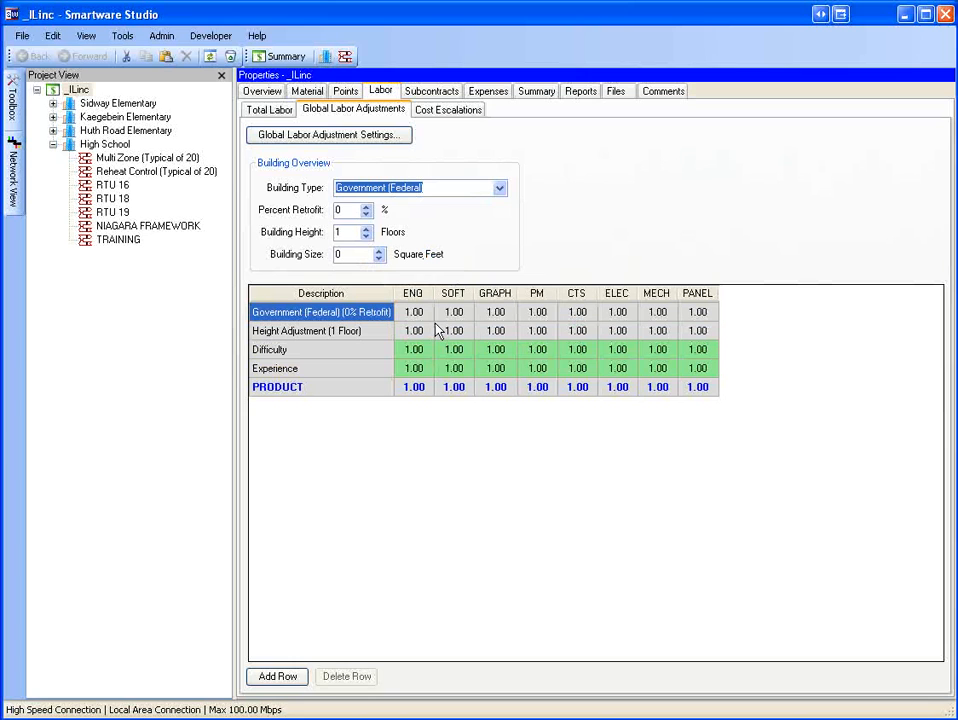
Set the percent retrofit to 50% and the building height to 10 floors.
{"action": "left_click", "coordinate": [345, 210]}
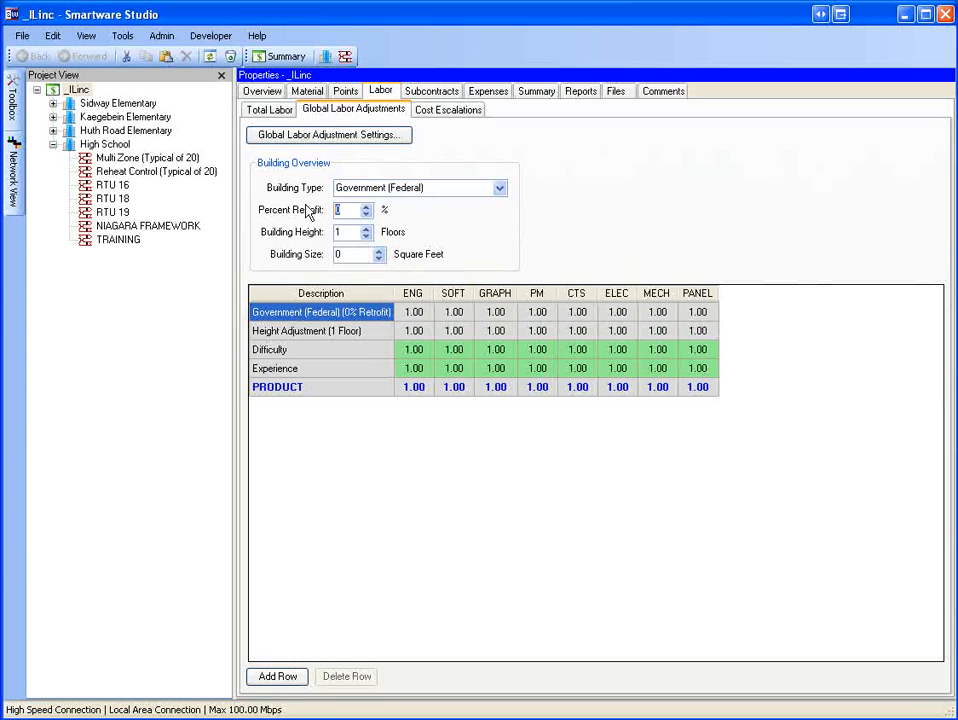
{"action": "type", "text": "50"}
{"action": "key", "text": "Return"}
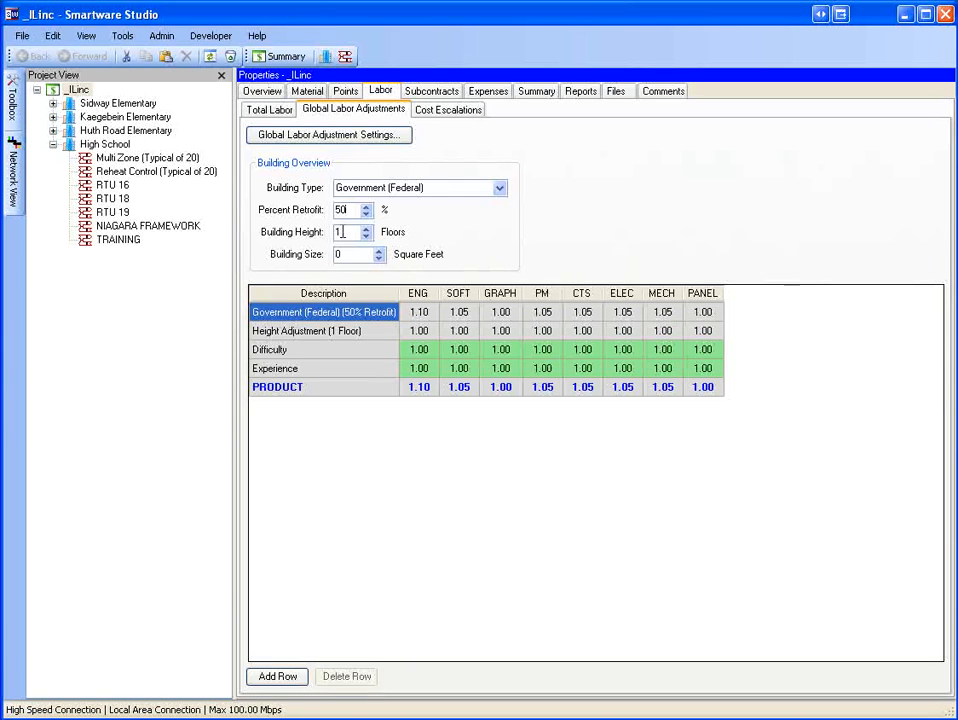
{"action": "key", "text": "Tab"}
{"action": "type", "text": "10"}
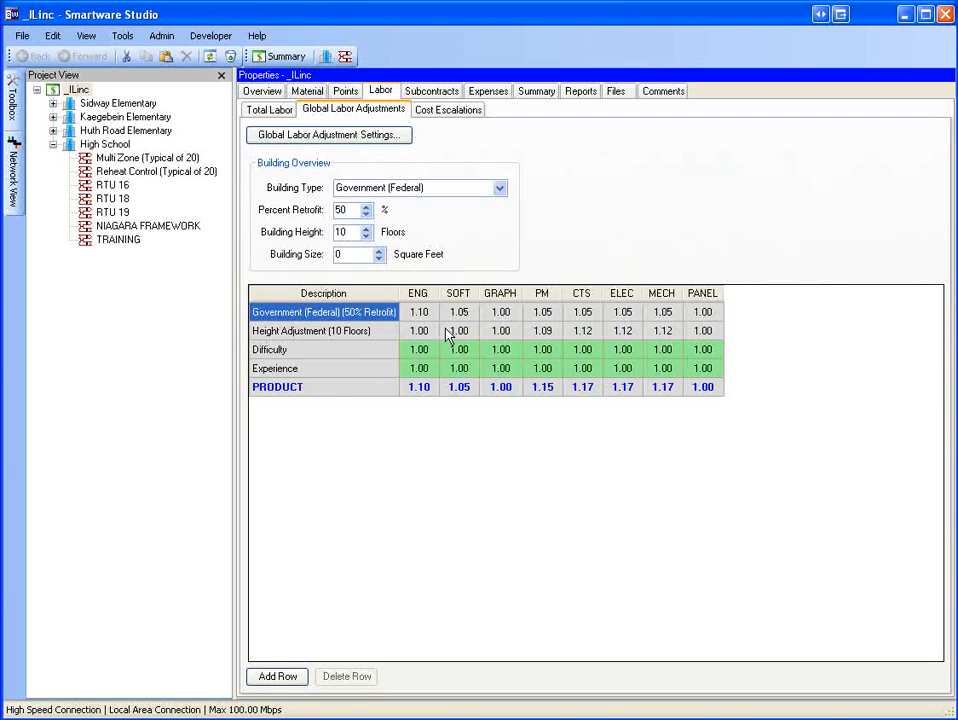
Set the Difficulty factor for the ENG labor code to 1.05.
{"action": "key", "text": "Tab"}
{"action": "left_click", "coordinate": [412, 349]}
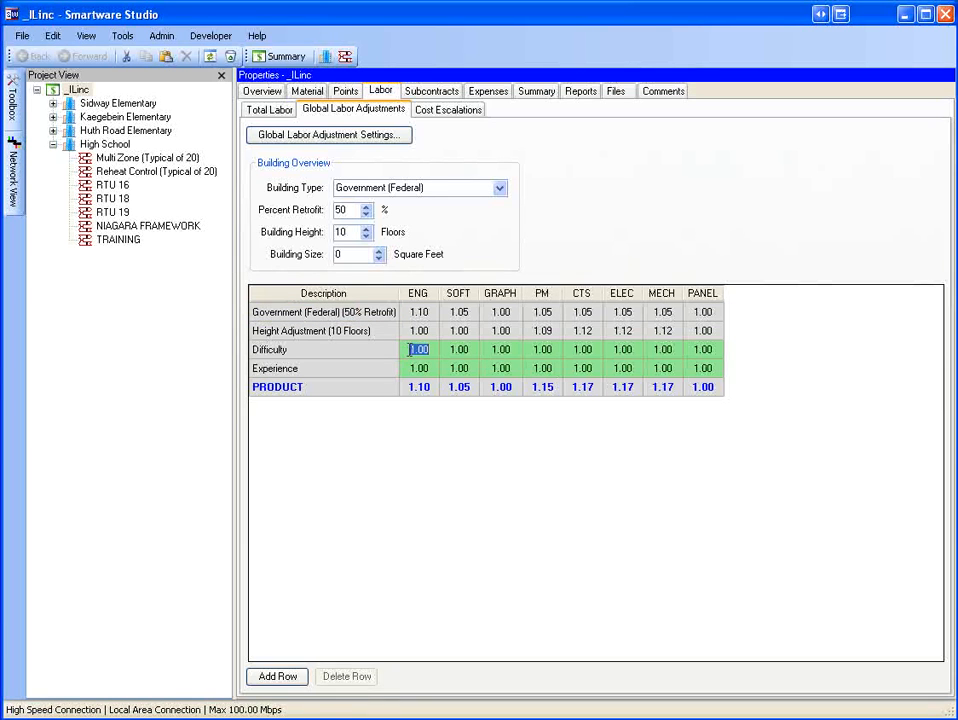
{"action": "type", "text": "1.05"}
{"action": "key", "text": "Return"}
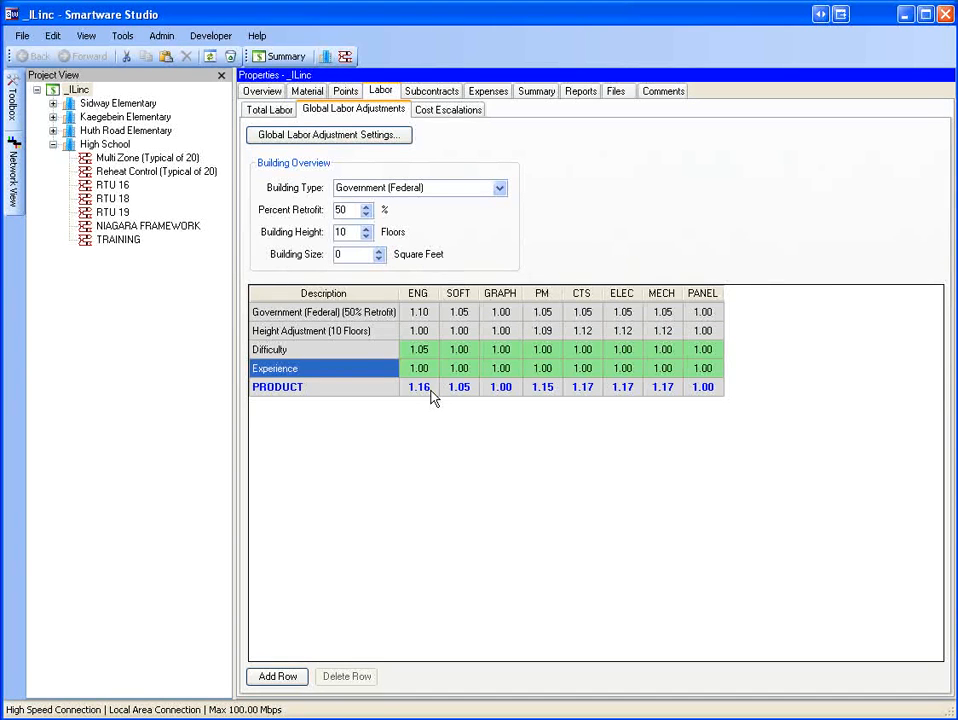
Review the adjusted hours and costs in the total labor table, then return to global adjustments.
{"action": "left_click", "coordinate": [285, 114]}
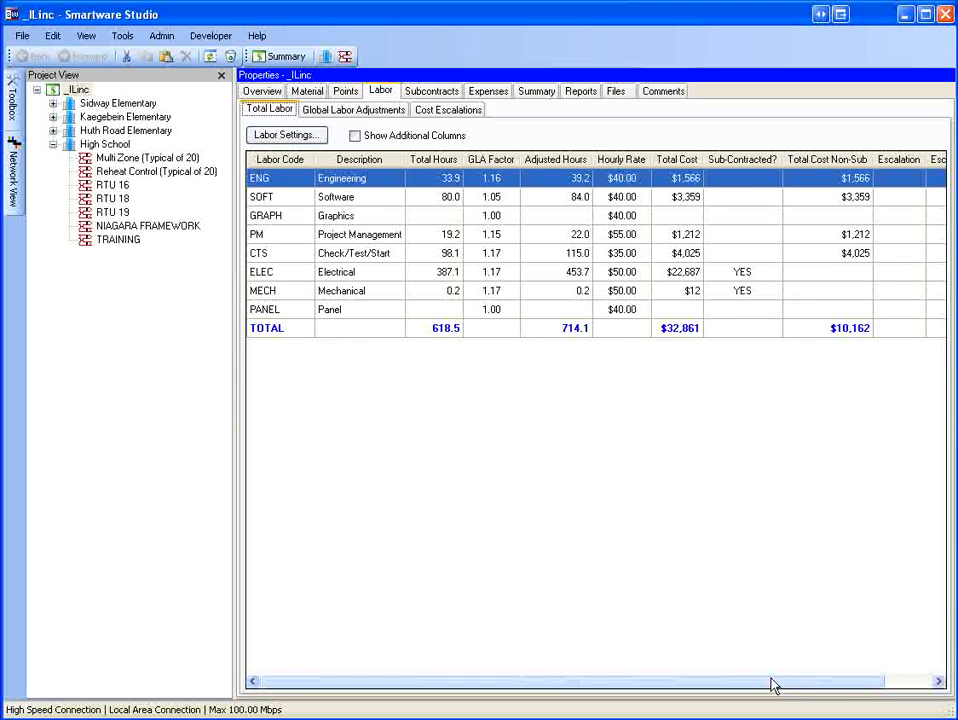
{"action": "left_click_drag", "start_coordinate": [774, 684], "coordinate": [849, 684]}
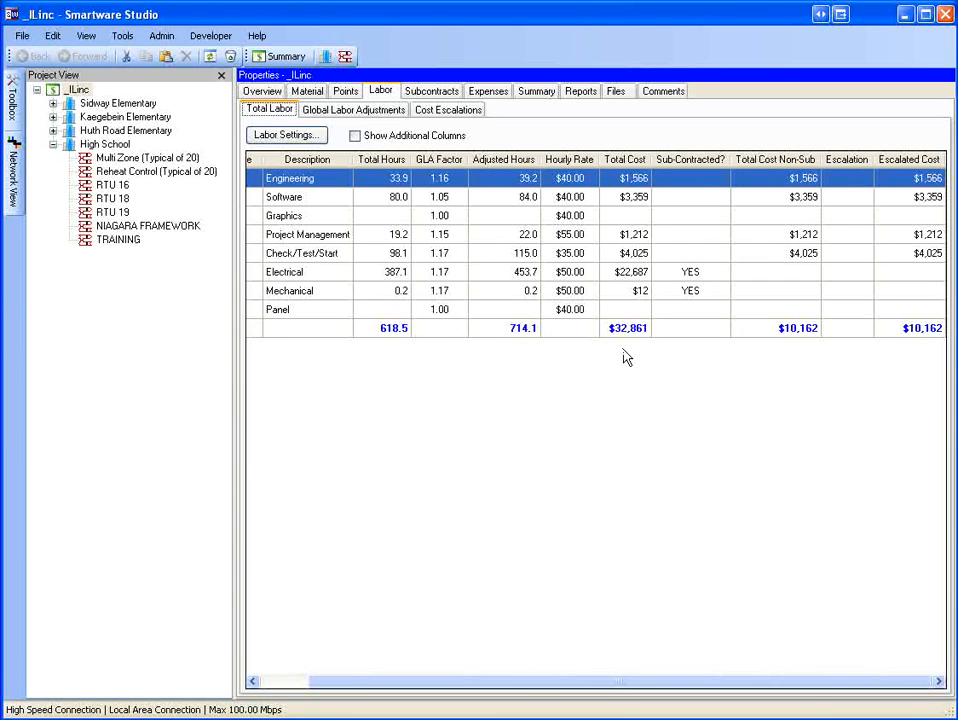
{"action": "left_click_drag", "start_coordinate": [626, 684], "coordinate": [530, 652]}
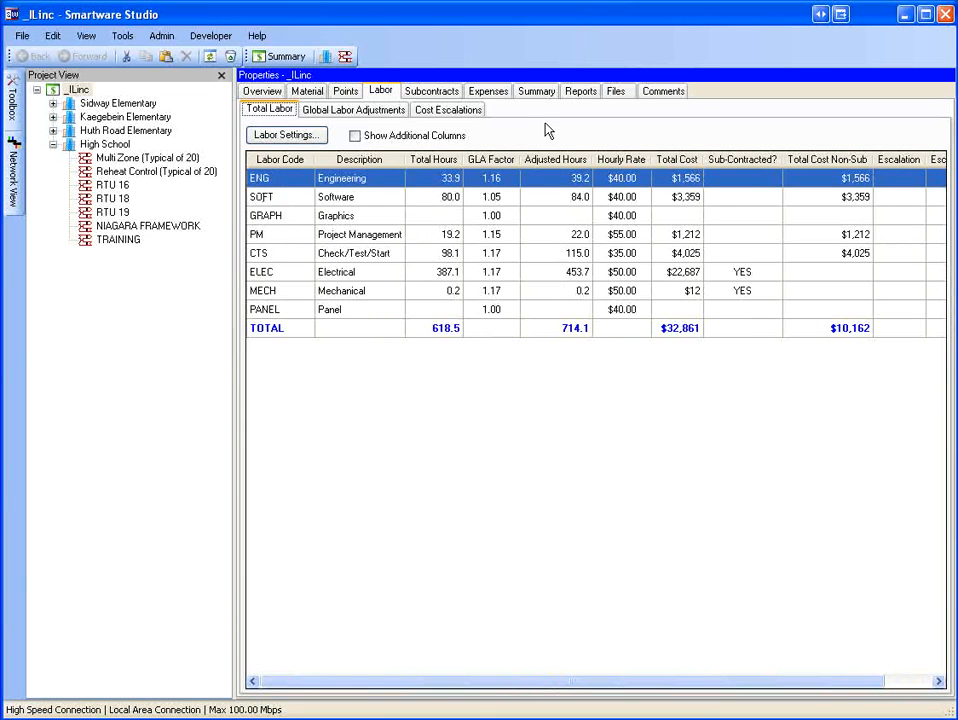
{"action": "left_click", "coordinate": [353, 109]}
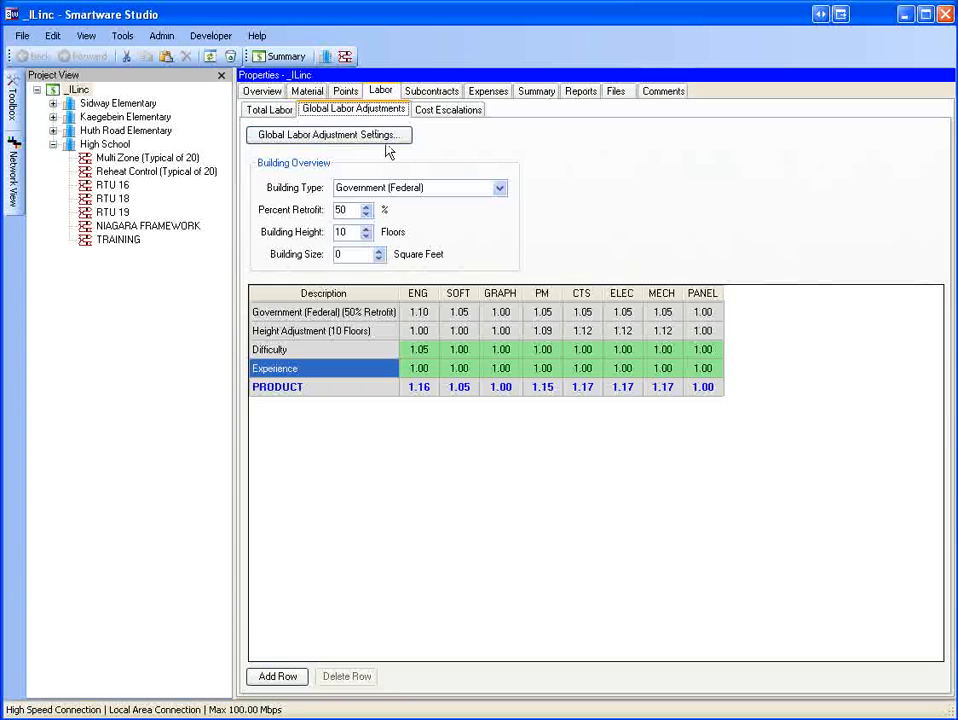
Add a new adjustment row with an ENG factor of 1.02 and a SOFT factor of 0.95.
{"action": "left_click", "coordinate": [372, 349]}
{"action": "left_click", "coordinate": [377, 364]}
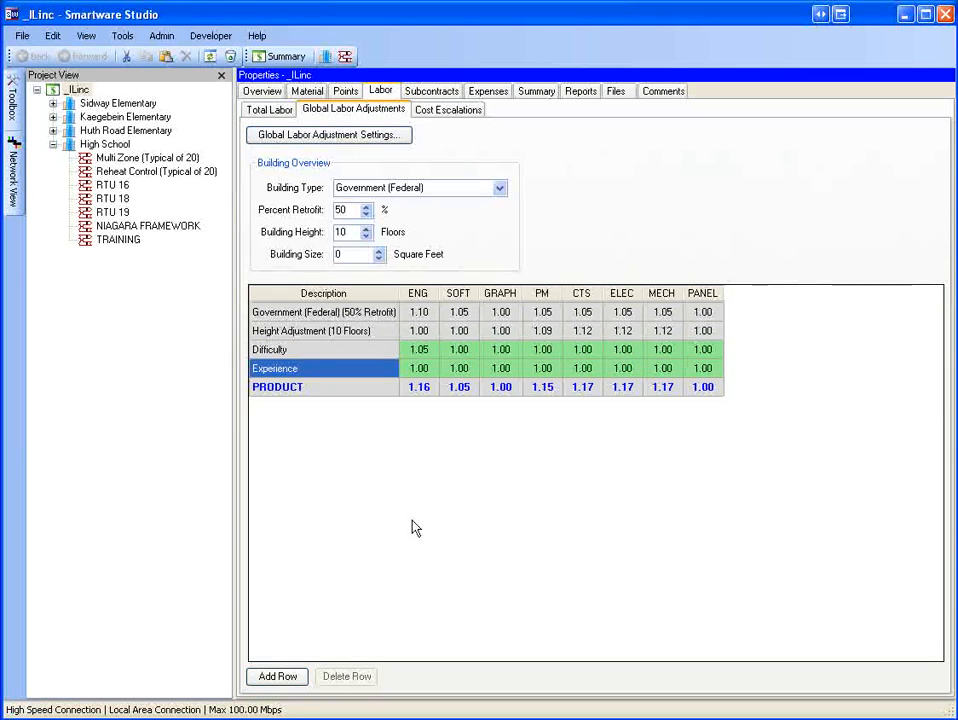
{"action": "left_click", "coordinate": [278, 677]}
{"action": "left_click", "coordinate": [419, 386]}
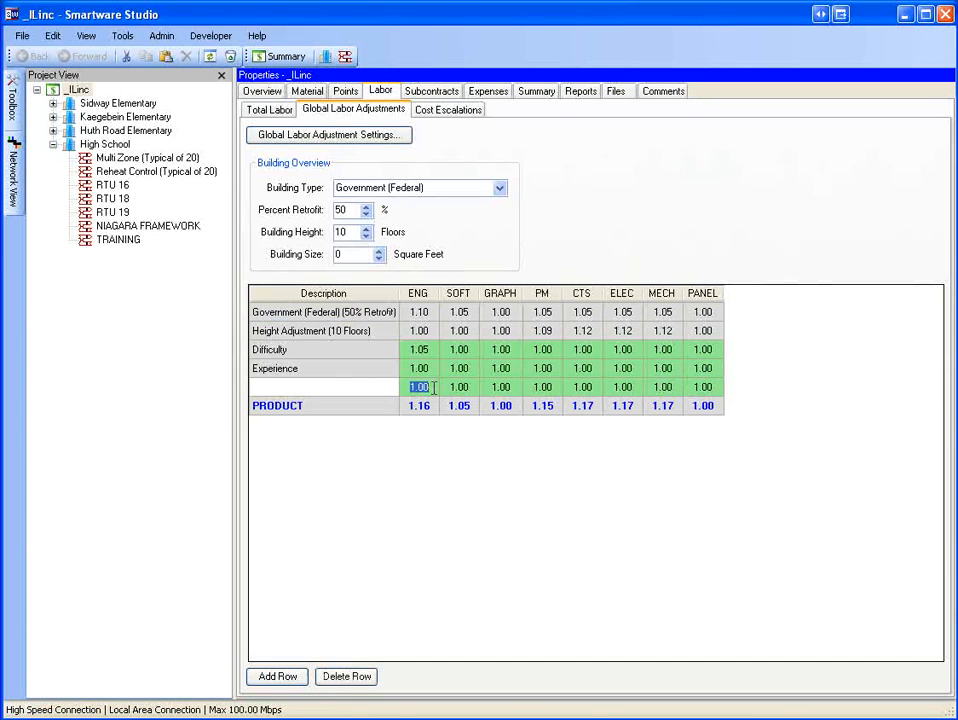
{"action": "type", "text": "1.02"}
{"action": "left_click", "coordinate": [456, 386]}
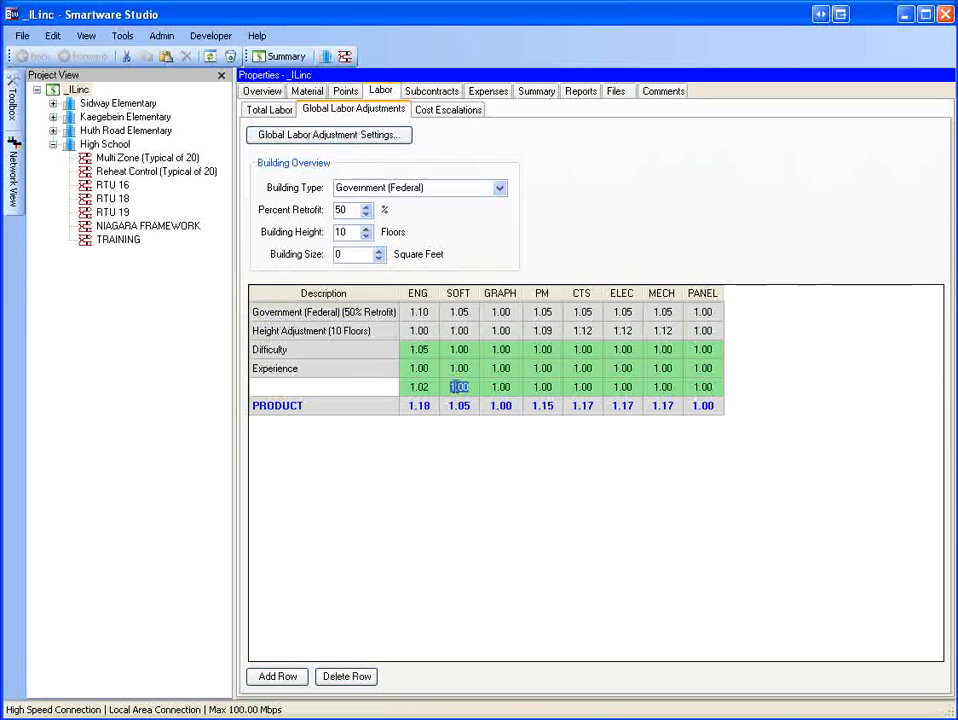
{"action": "type", "text": ".95"}
{"action": "key", "text": "Tab"}
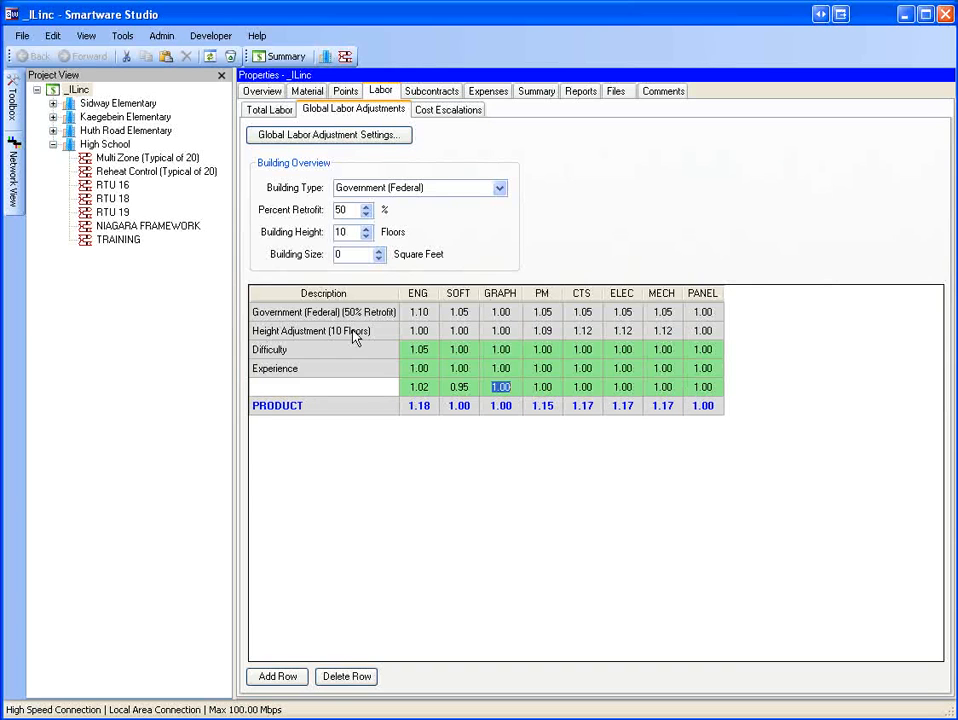
Open the global labor adjustment settings and review the multipliers for each building type.
{"action": "left_click", "coordinate": [354, 139]}
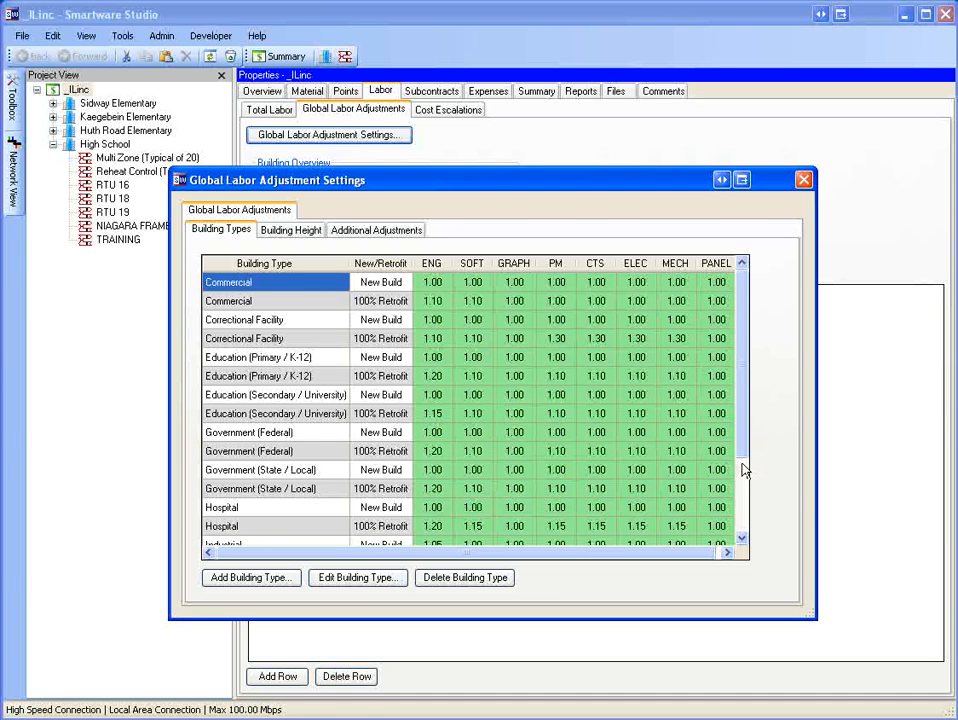
{"action": "scroll", "coordinate": [743, 470], "scroll_direction": "down", "scroll_amount": 2}
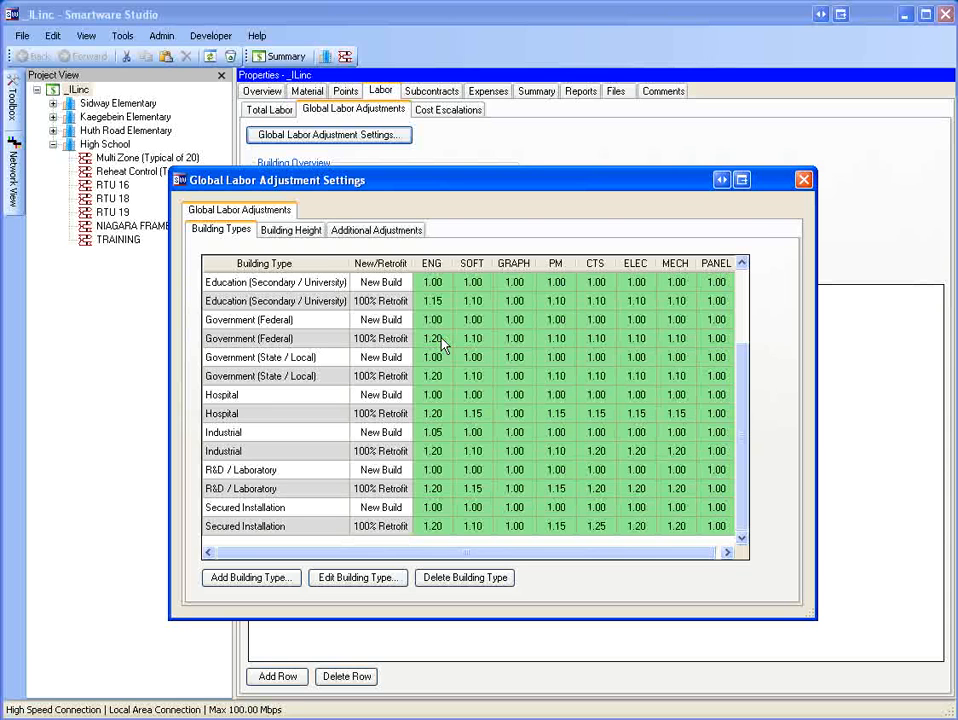
{"action": "left_click", "coordinate": [513, 338]}
{"action": "left_click", "coordinate": [571, 377]}
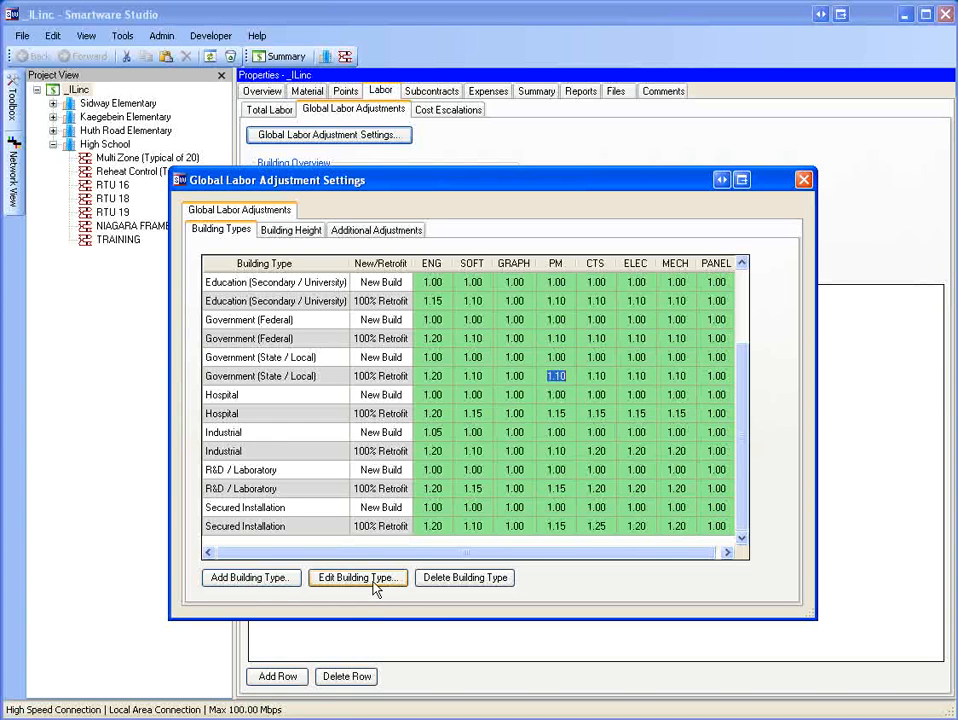
{"action": "scroll", "coordinate": [378, 299], "scroll_direction": "up", "scroll_amount": 2}
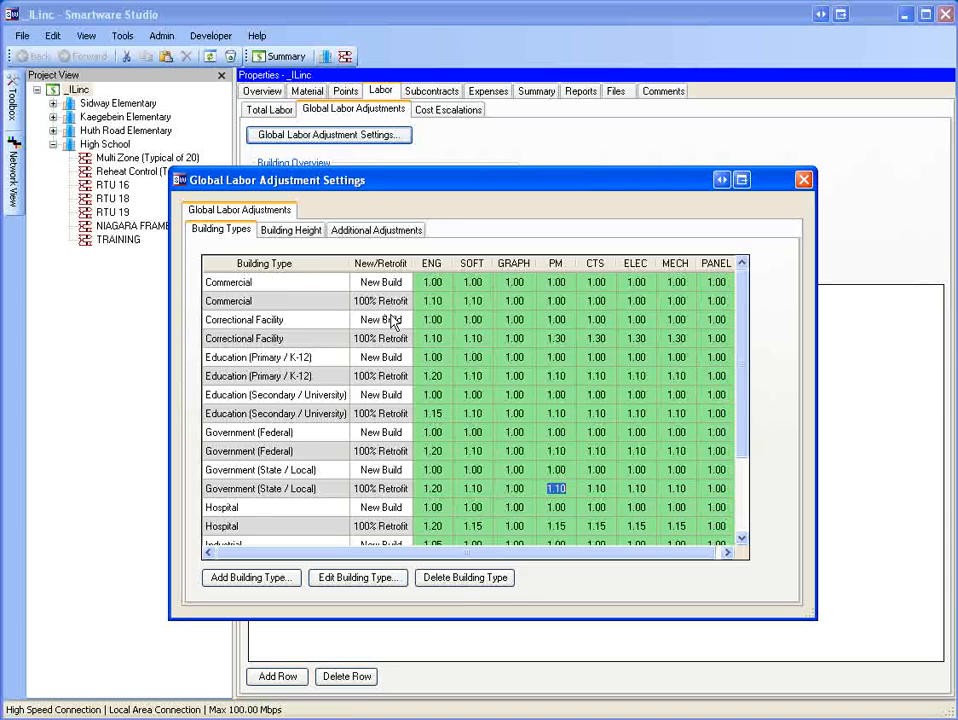
Examine the building height increments per labor code and the building height multiplier table.
{"action": "left_click", "coordinate": [290, 230]}
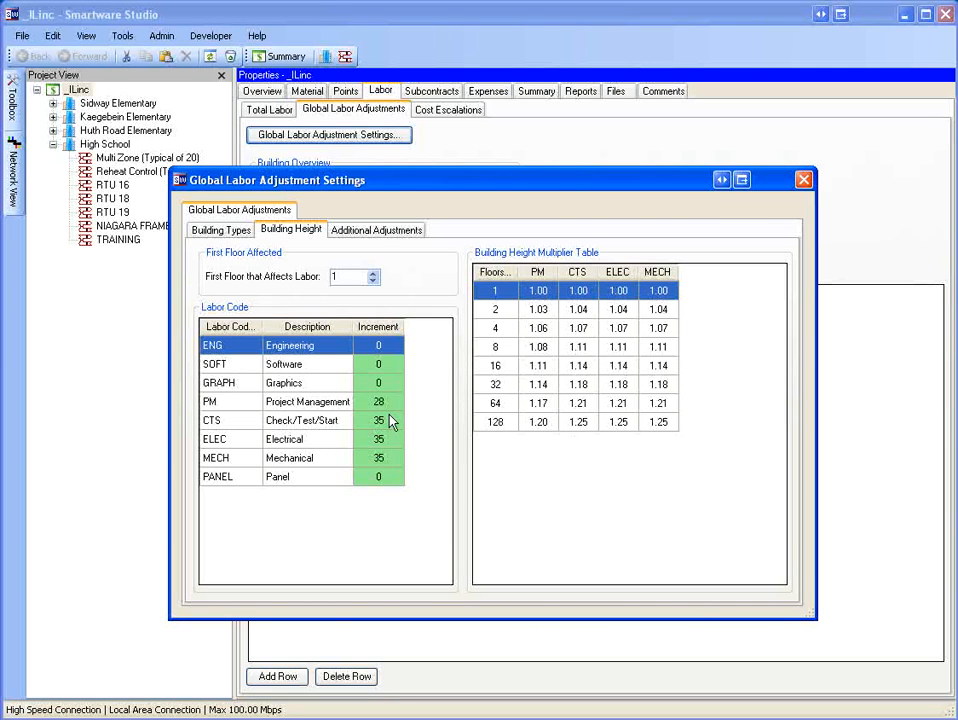
{"action": "left_click", "coordinate": [395, 403]}
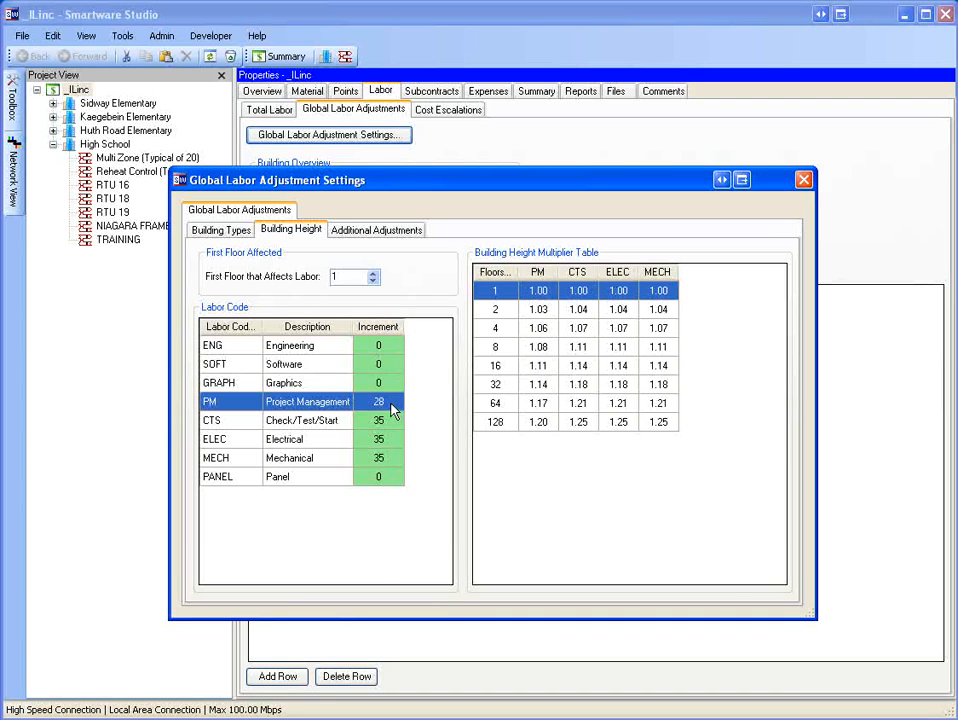
{"action": "left_click", "coordinate": [394, 422]}
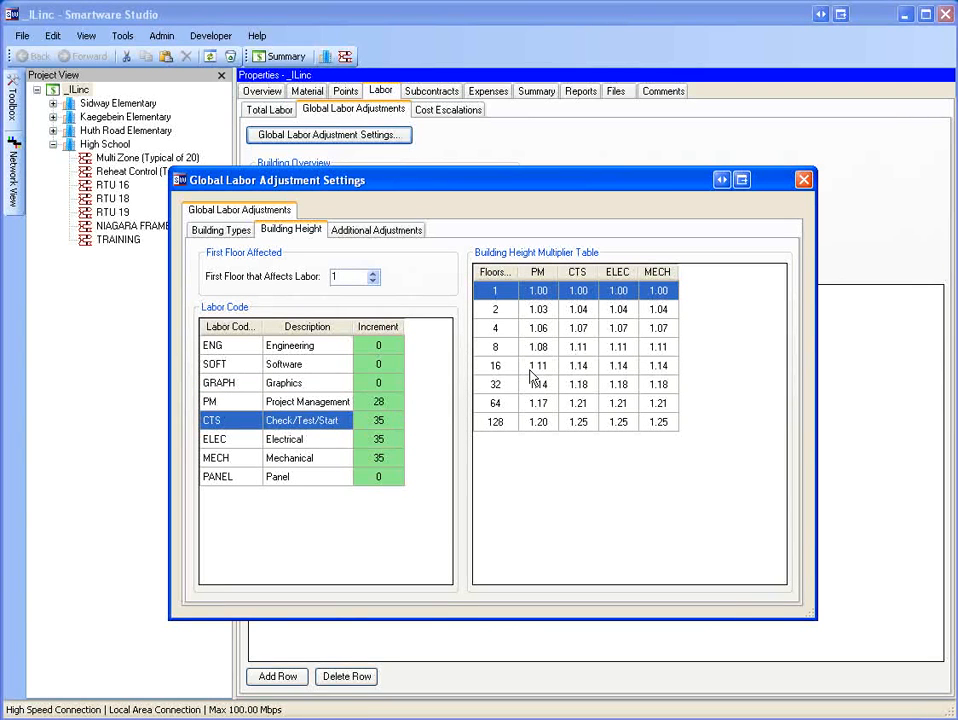
{"action": "left_click", "coordinate": [590, 312]}
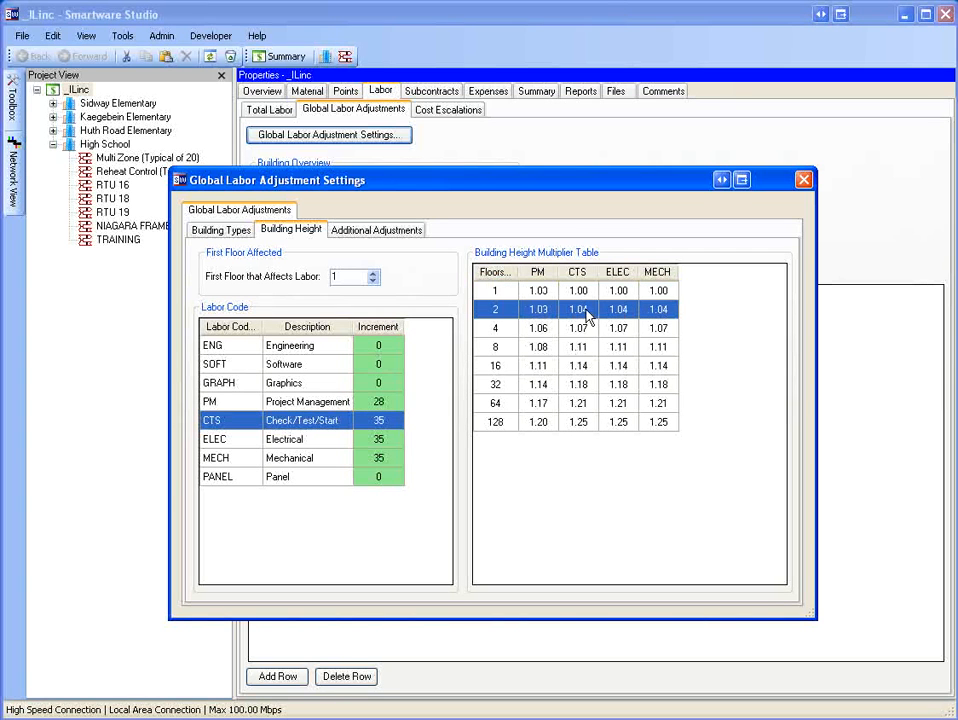
{"action": "left_click", "coordinate": [590, 329]}
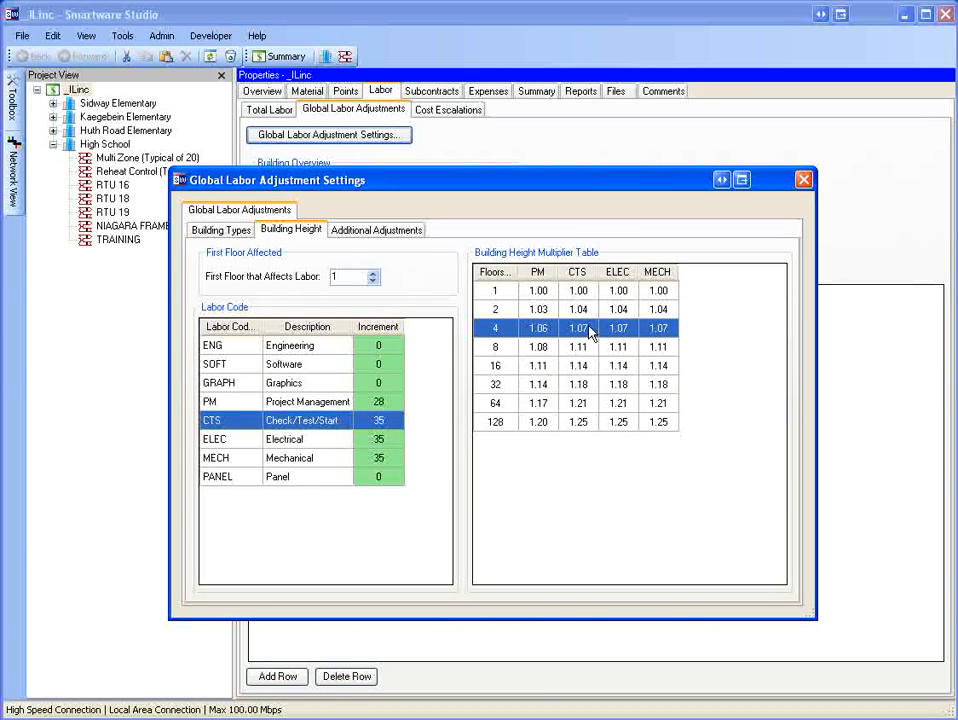
{"action": "left_click", "coordinate": [589, 350]}
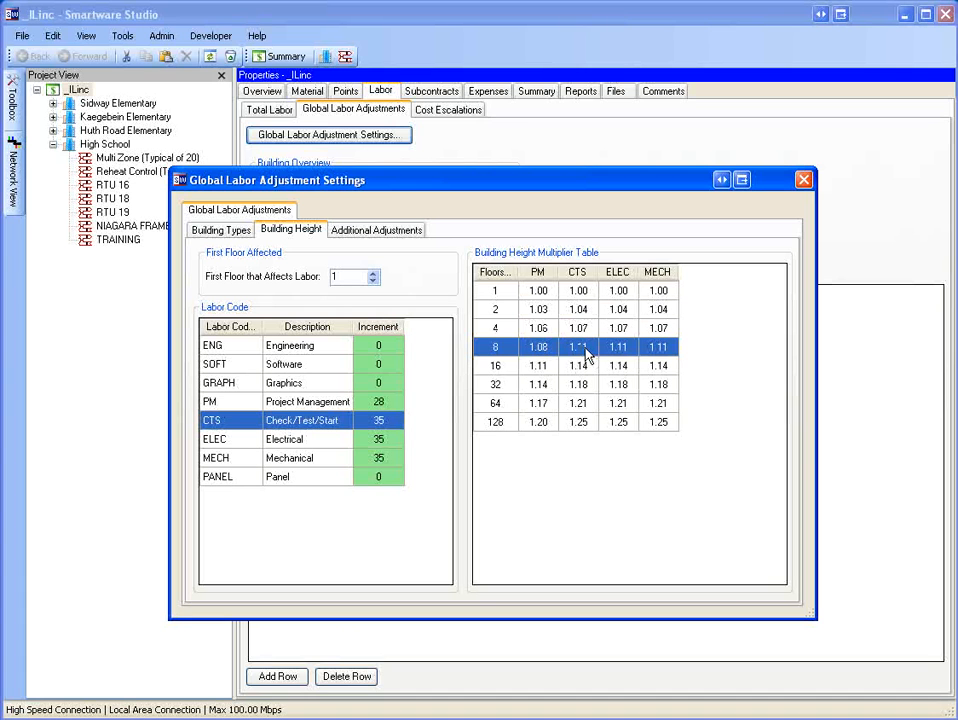
{"action": "left_click", "coordinate": [589, 366]}
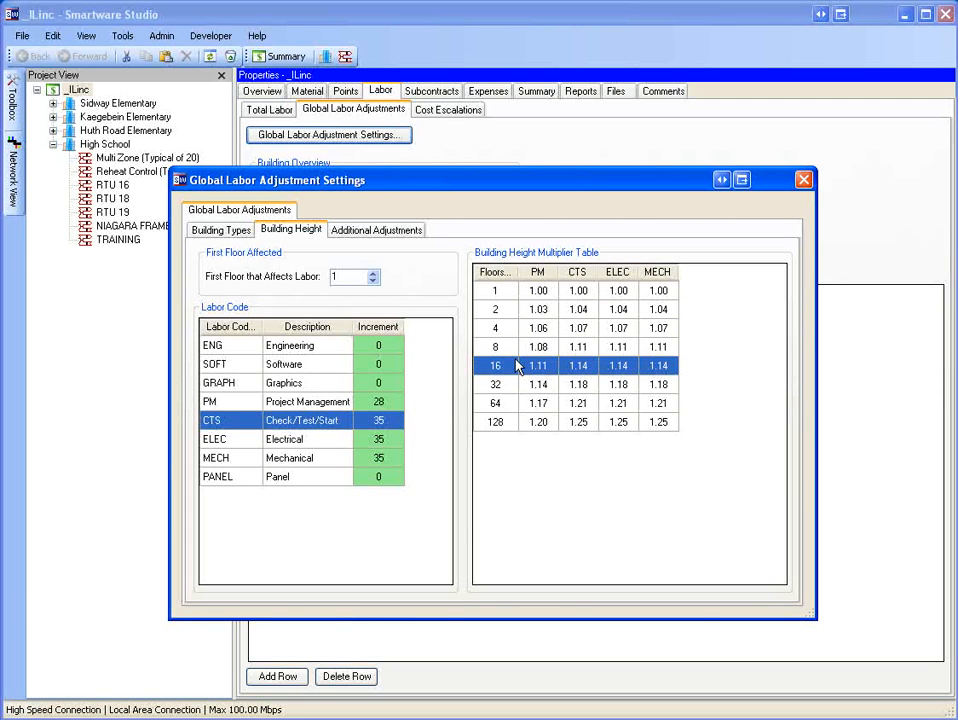
{"action": "left_click", "coordinate": [390, 401]}
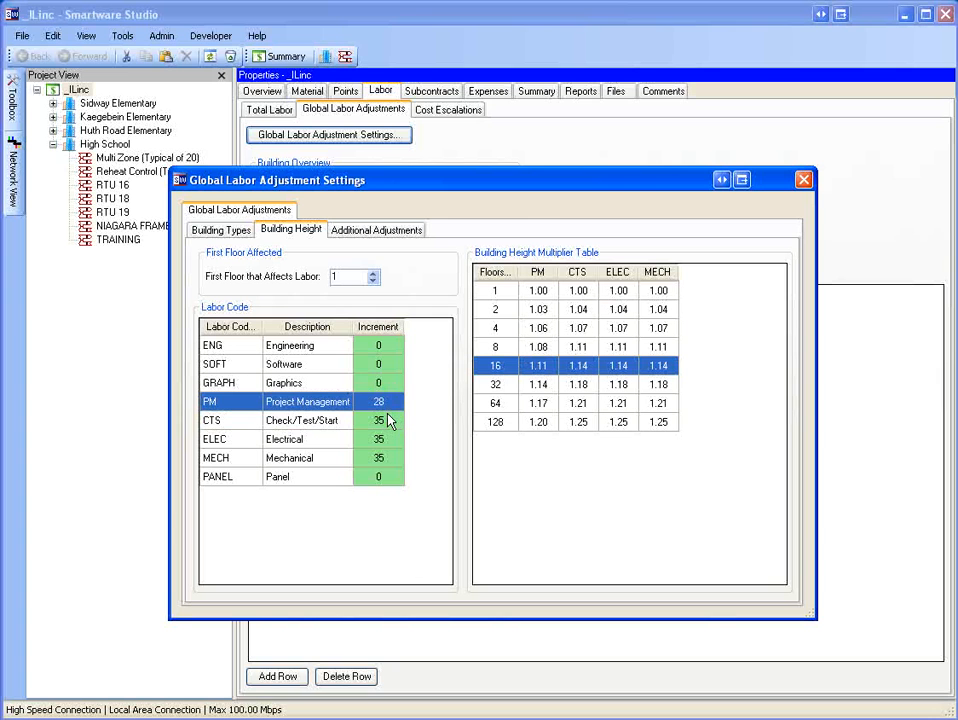
{"action": "left_click", "coordinate": [390, 421]}
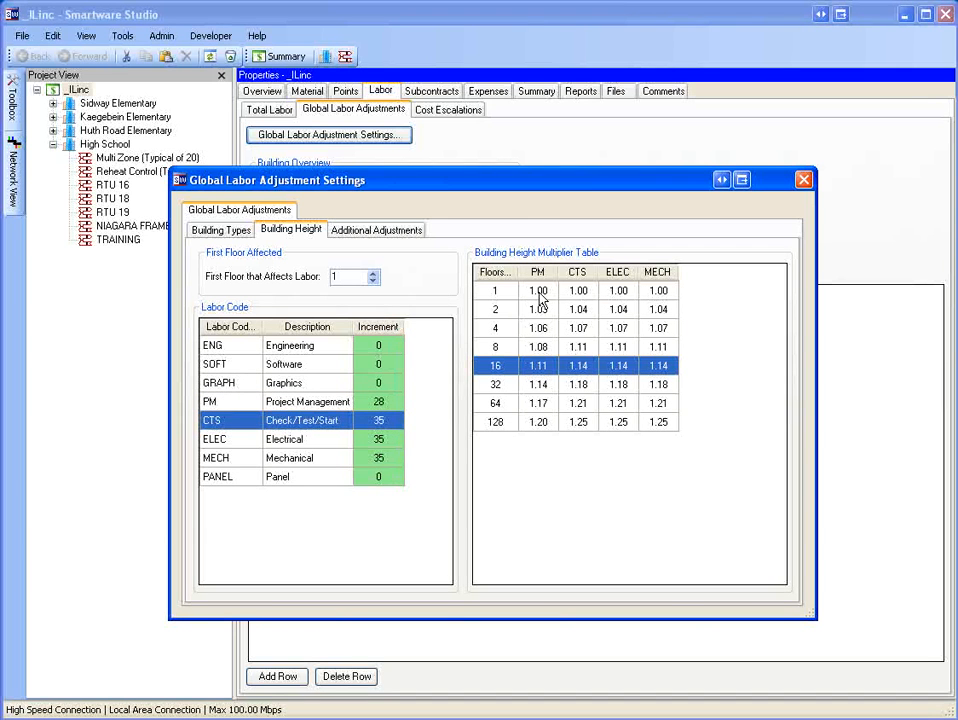
{"action": "left_click", "coordinate": [390, 402]}
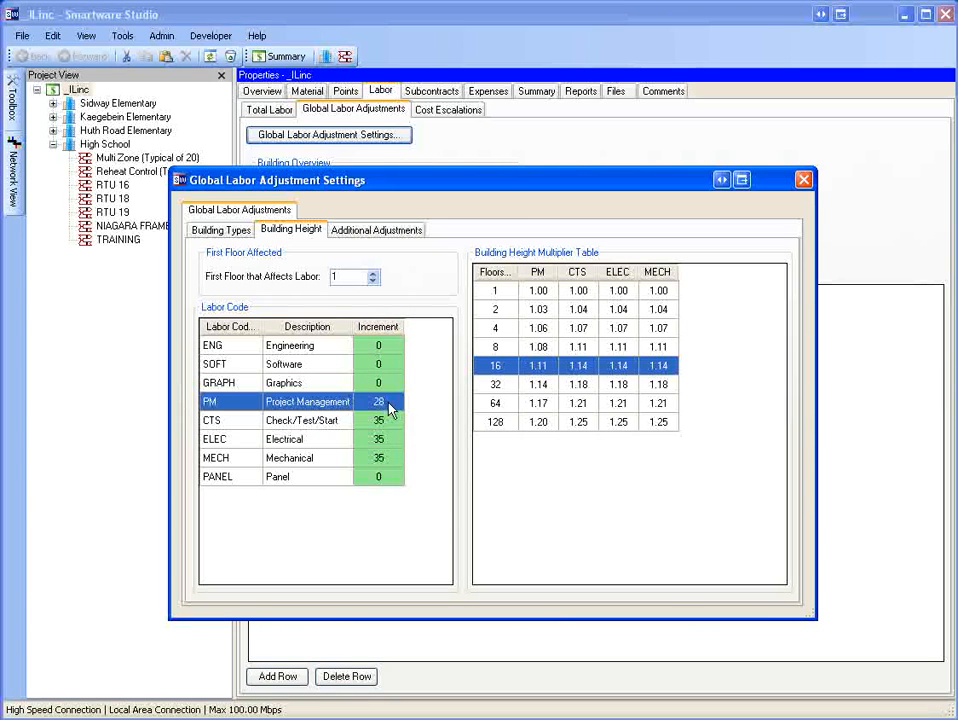
Try setting the Mechanical height increment to 45, then restore it to 35.
{"action": "left_click", "coordinate": [381, 458]}
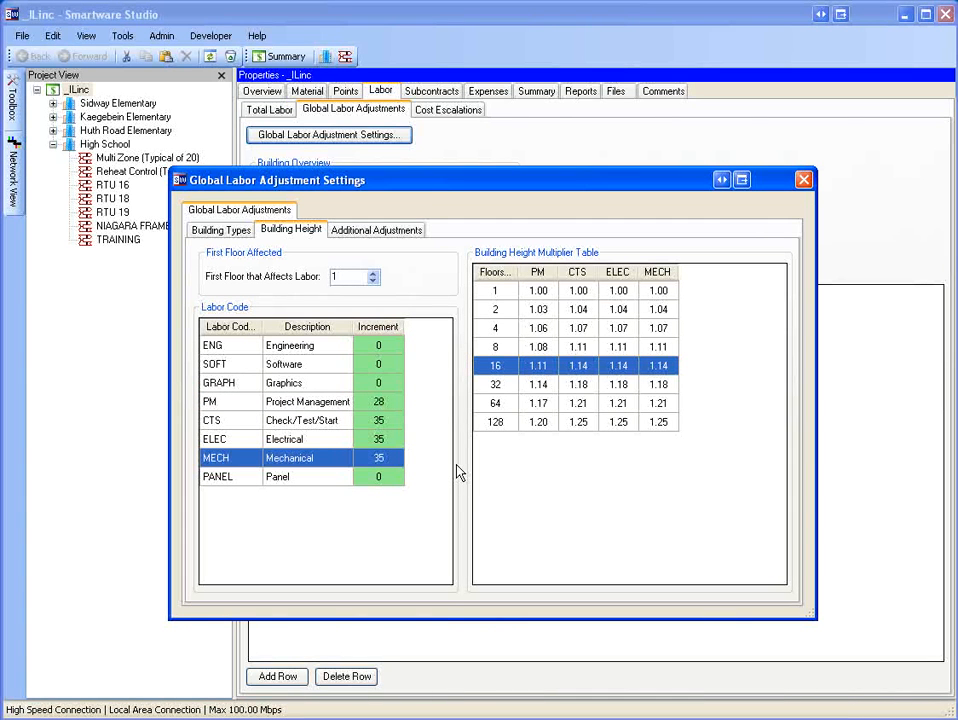
{"action": "type", "text": "45"}
{"action": "key", "text": "Return"}
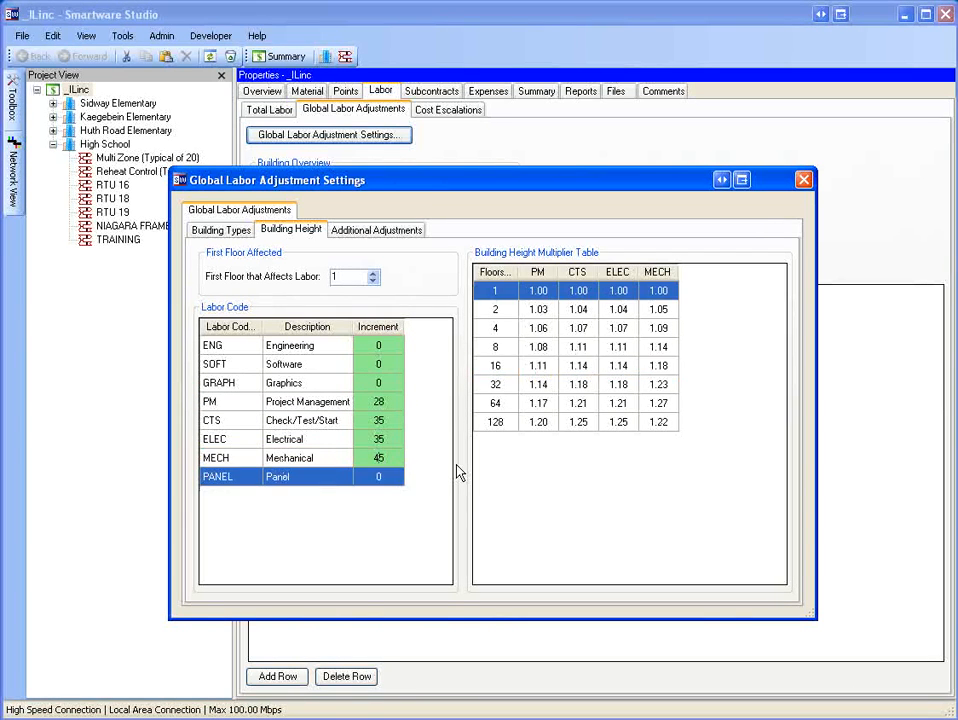
{"action": "left_click", "coordinate": [378, 457]}
{"action": "type", "text": "35"}
{"action": "key", "text": "Return"}
Set the first floor that affects labor to 2.
{"action": "left_click", "coordinate": [352, 280]}
{"action": "left_click", "coordinate": [373, 273]}
{"action": "left_click", "coordinate": [373, 273]}
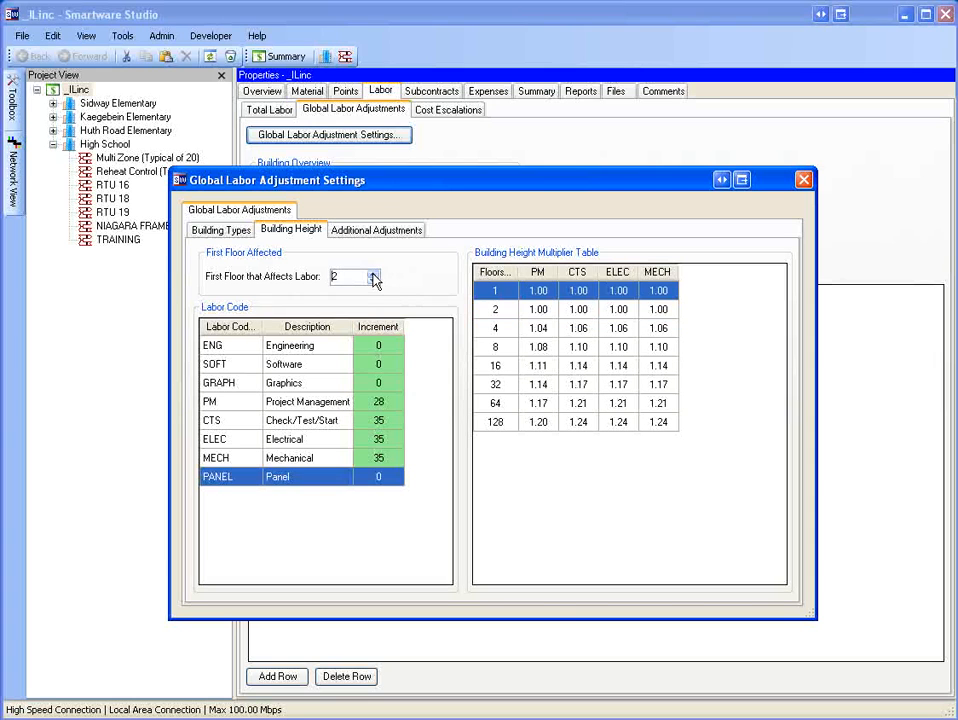
Set the first floor that affects labor to 4.
{"action": "left_click", "coordinate": [373, 273]}
{"action": "left_click", "coordinate": [373, 280]}
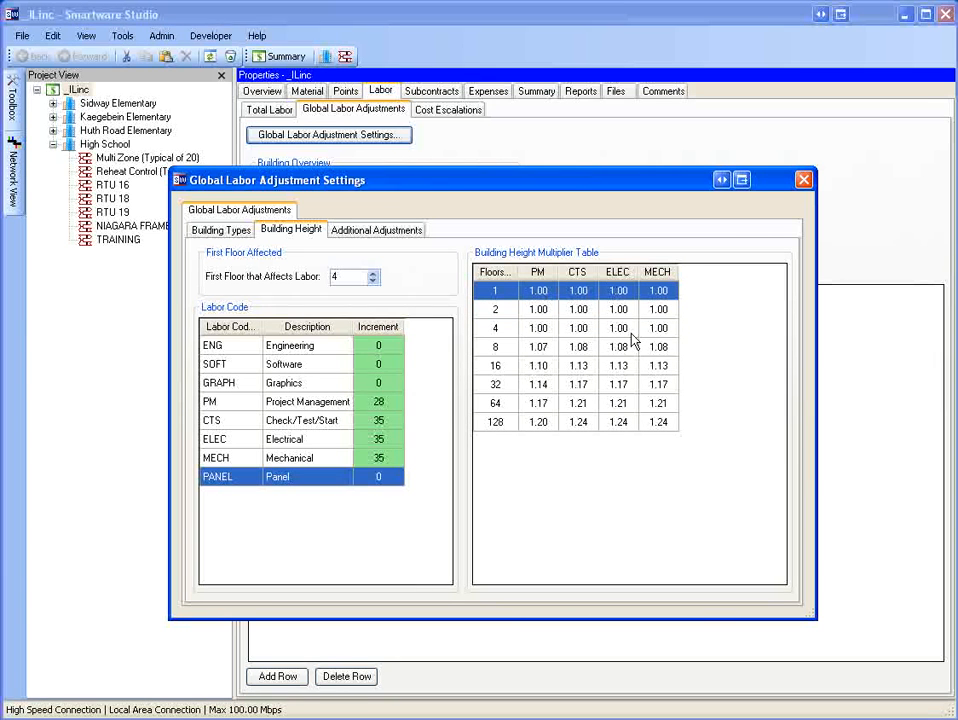
Add a new row to the additional adjustments table of difficulty and experience factors, then close the settings dialog.
{"action": "left_click", "coordinate": [362, 230]}
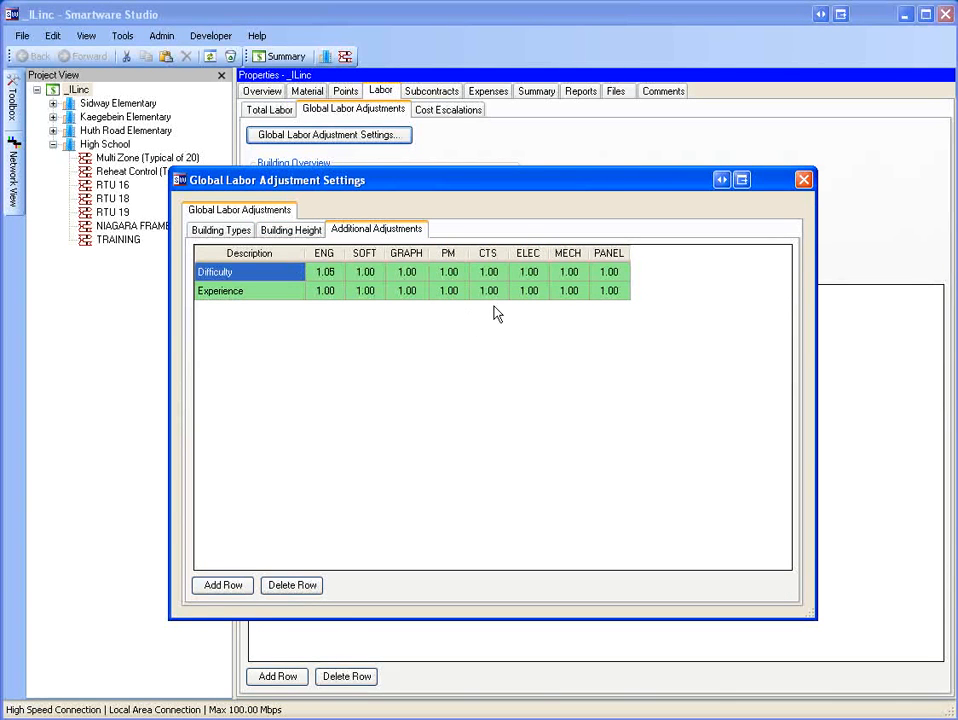
{"action": "key", "text": "Down"}
{"action": "key", "text": "Up"}
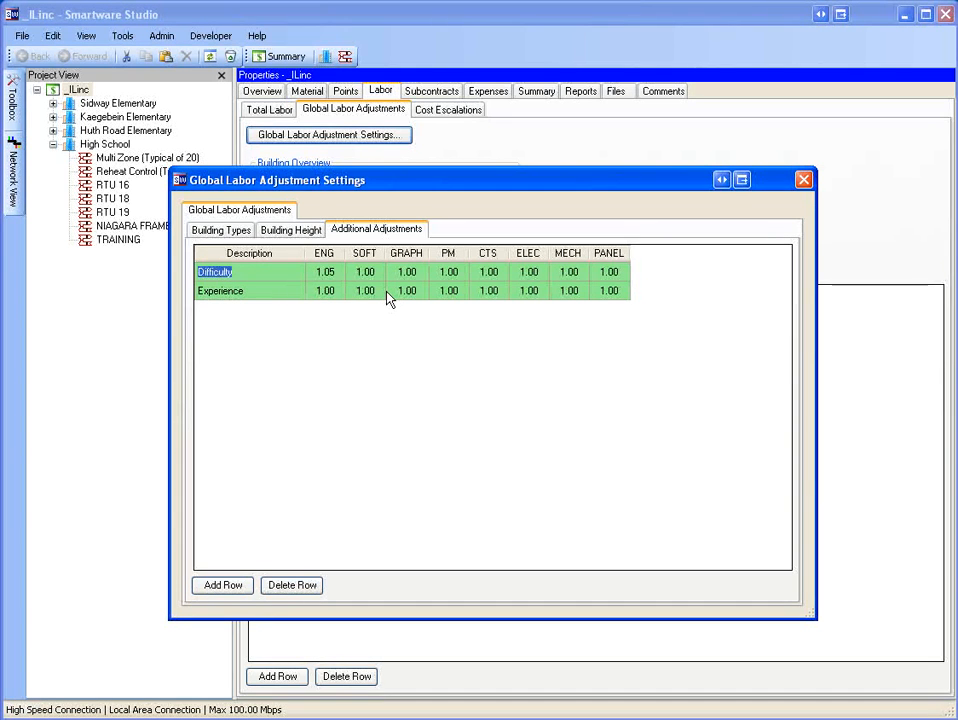
{"action": "left_click_drag", "start_coordinate": [314, 185], "coordinate": [500, 401]}
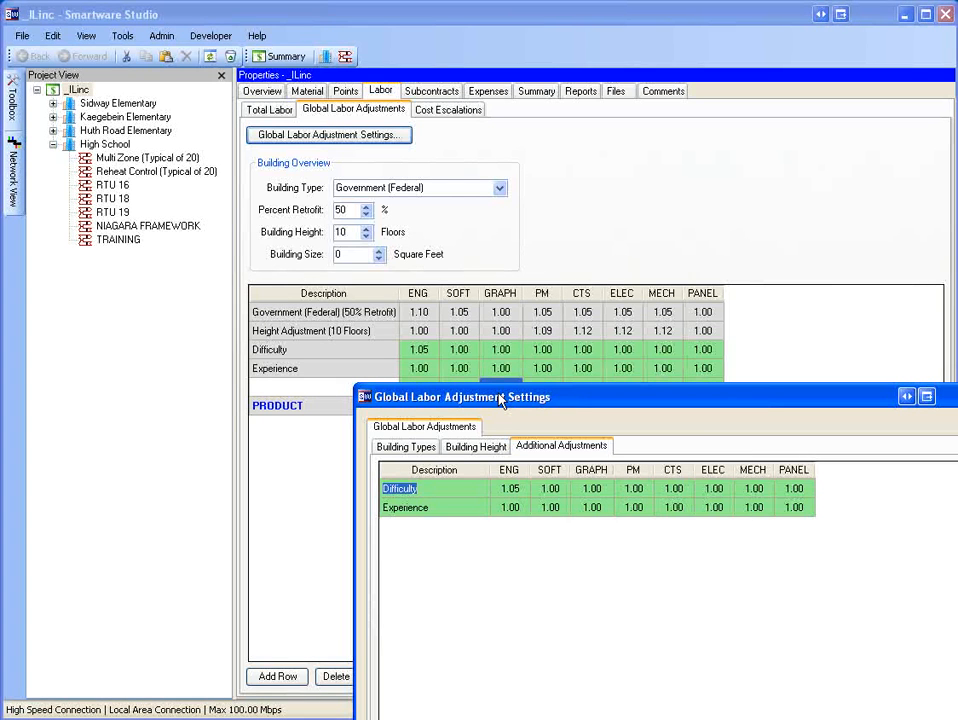
{"action": "left_click_drag", "start_coordinate": [500, 400], "coordinate": [501, 387]}
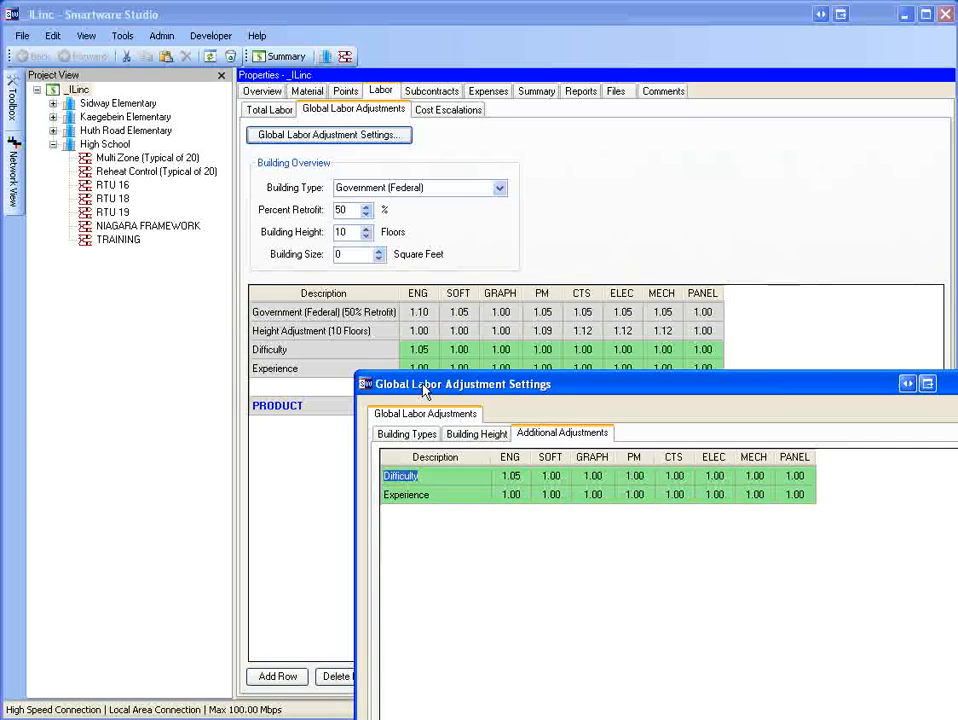
{"action": "left_click_drag", "start_coordinate": [421, 386], "coordinate": [412, 313]}
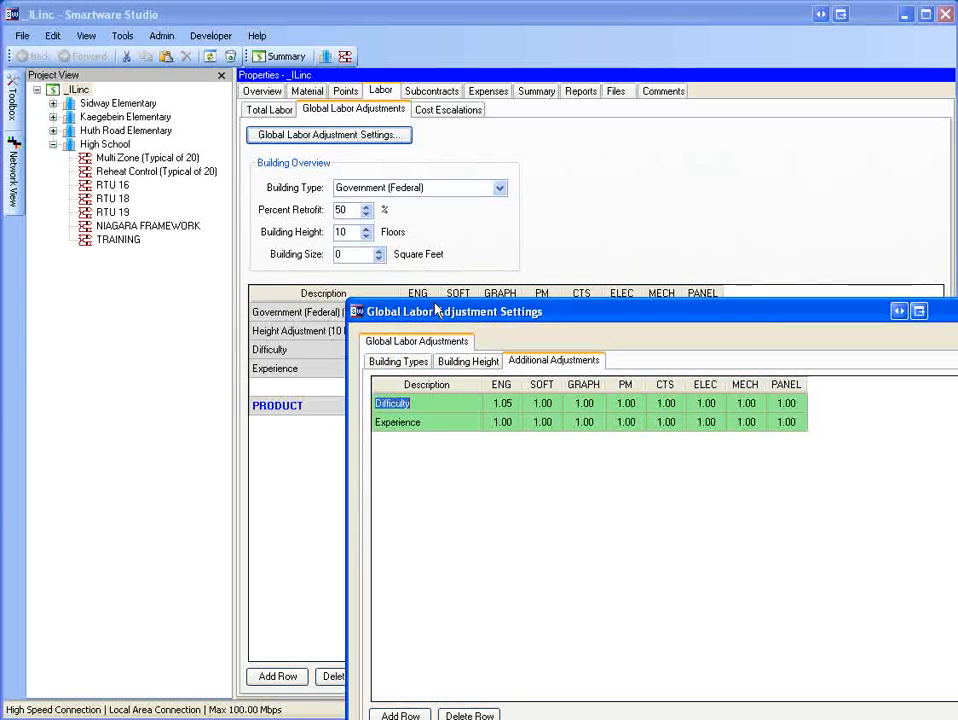
{"action": "left_click_drag", "start_coordinate": [437, 310], "coordinate": [381, 250]}
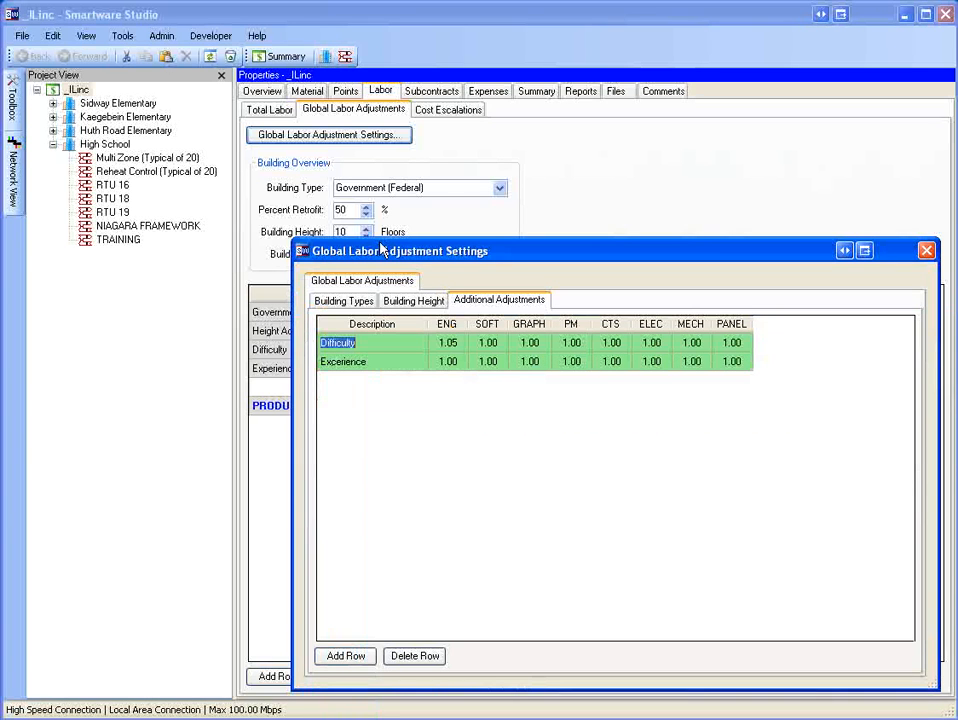
{"action": "left_click", "coordinate": [346, 656]}
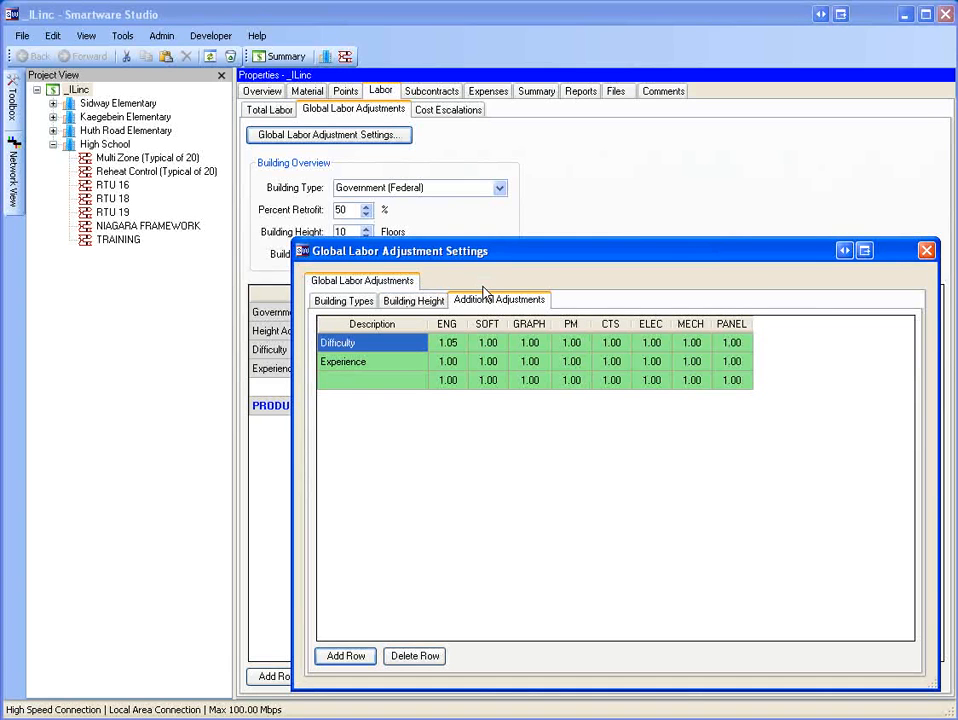
{"action": "left_click", "coordinate": [927, 251]}
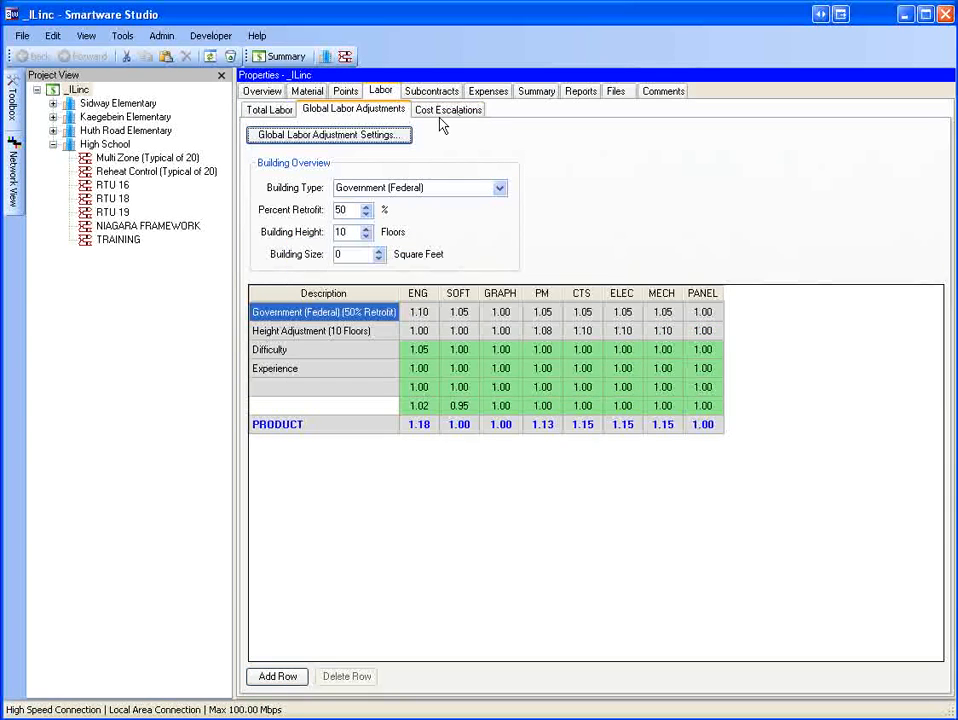
Try loading only the Global Labor Adjustment Tables from the Default estimate model template into this estimate.
{"action": "left_click", "coordinate": [553, 90]}
{"action": "left_click", "coordinate": [522, 130]}
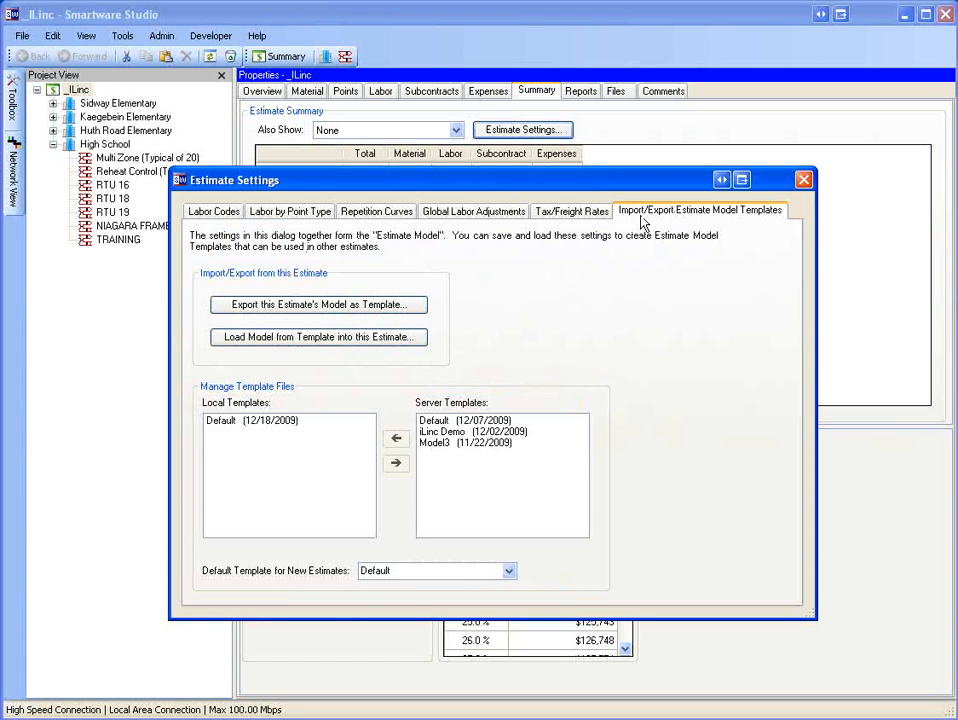
{"action": "left_click", "coordinate": [410, 338]}
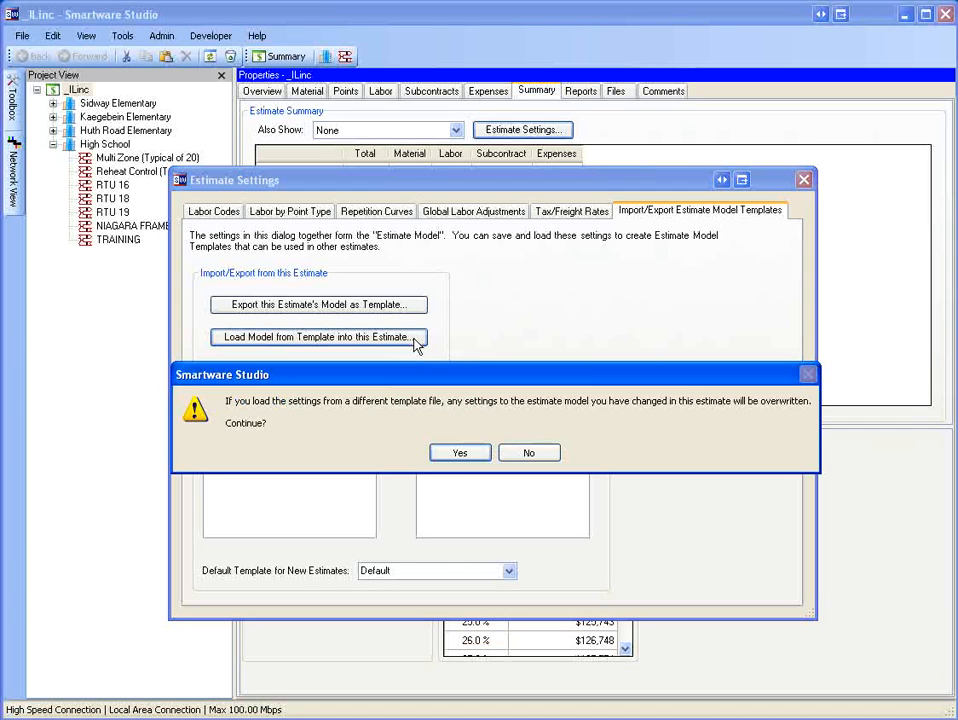
{"action": "left_click", "coordinate": [460, 453]}
{"action": "left_click", "coordinate": [434, 430]}
{"action": "left_click", "coordinate": [432, 449]}
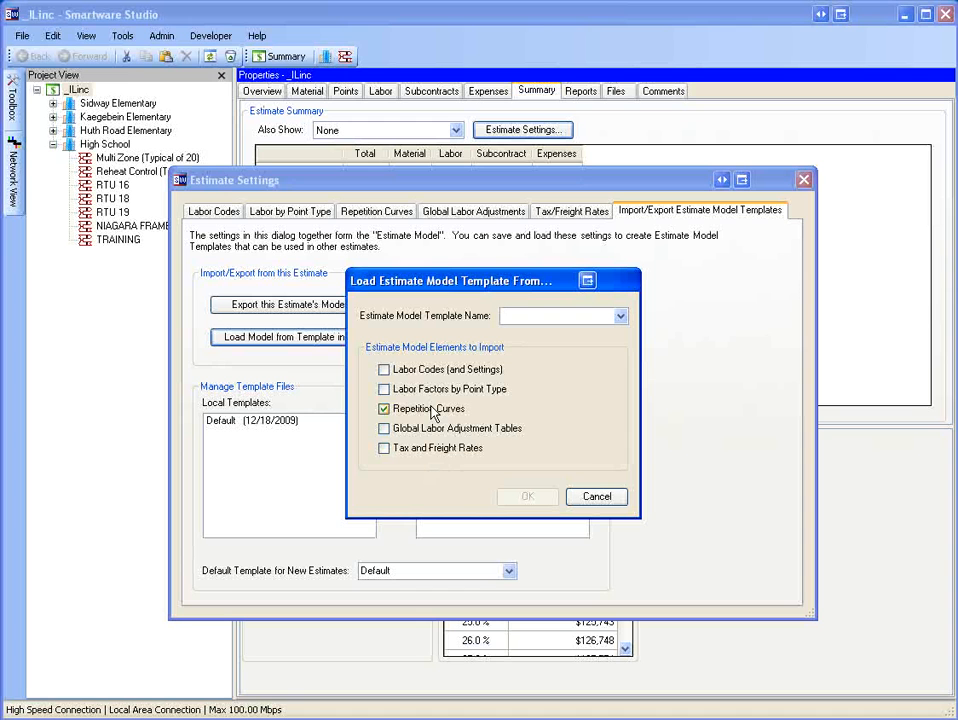
{"action": "left_click", "coordinate": [433, 410]}
{"action": "left_click", "coordinate": [440, 428]}
{"action": "left_click", "coordinate": [619, 316]}
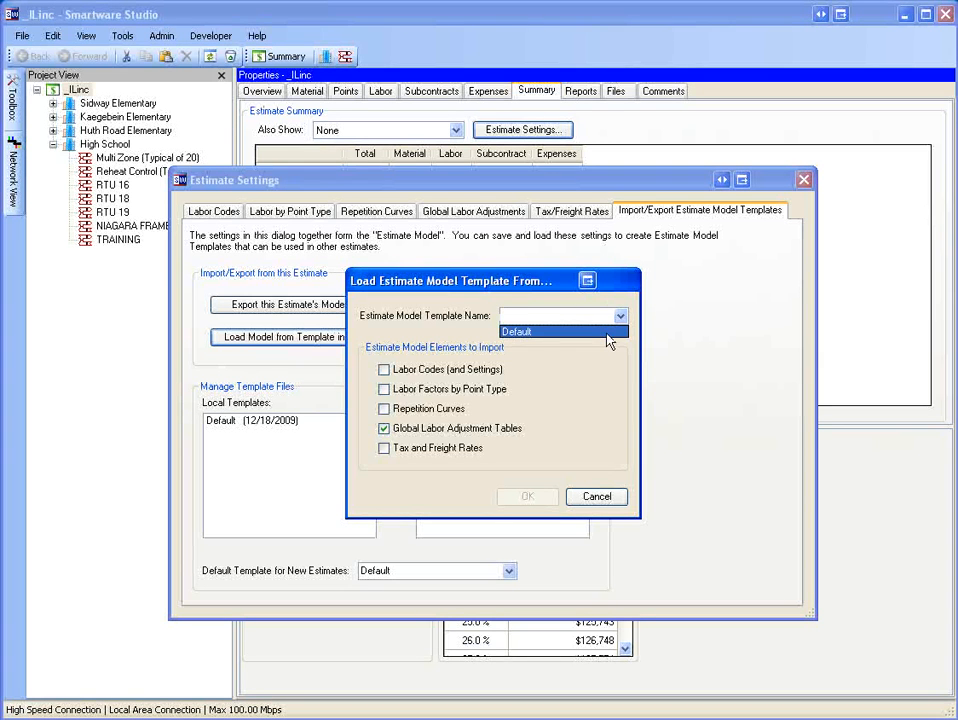
{"action": "left_click", "coordinate": [550, 332]}
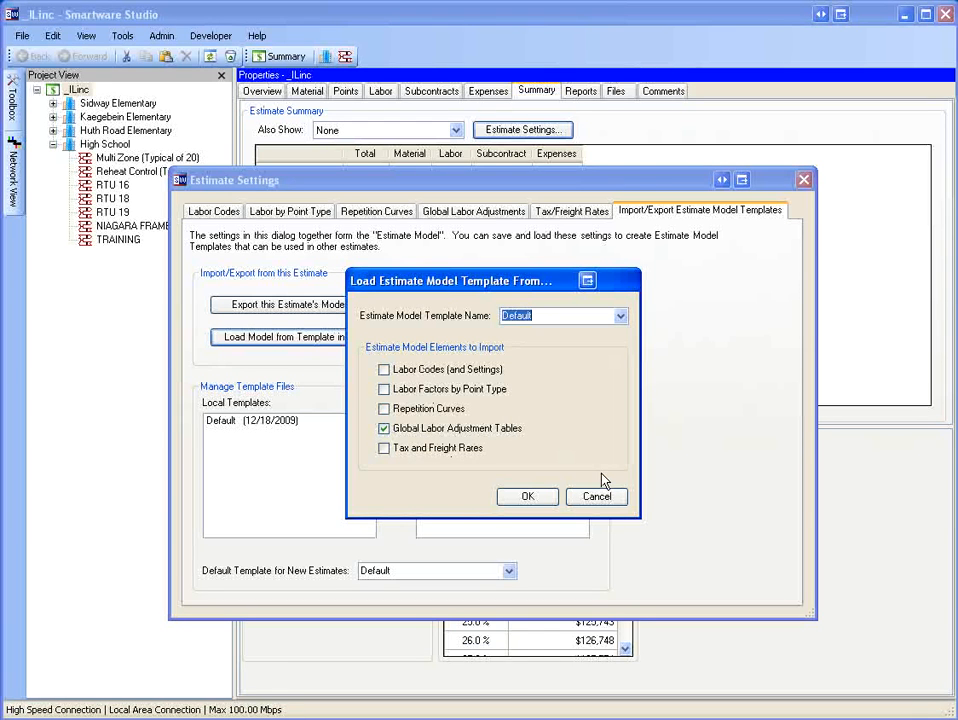
{"action": "left_click", "coordinate": [603, 504]}
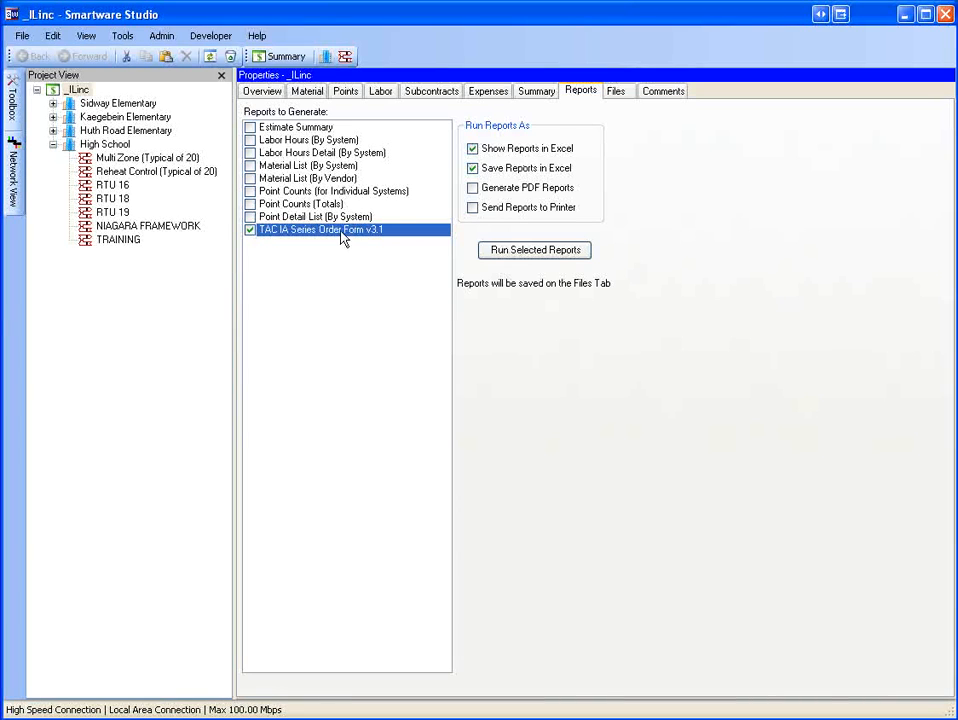
Run the selected TAC IA Series Order Form report.
{"action": "left_click", "coordinate": [519, 256]}
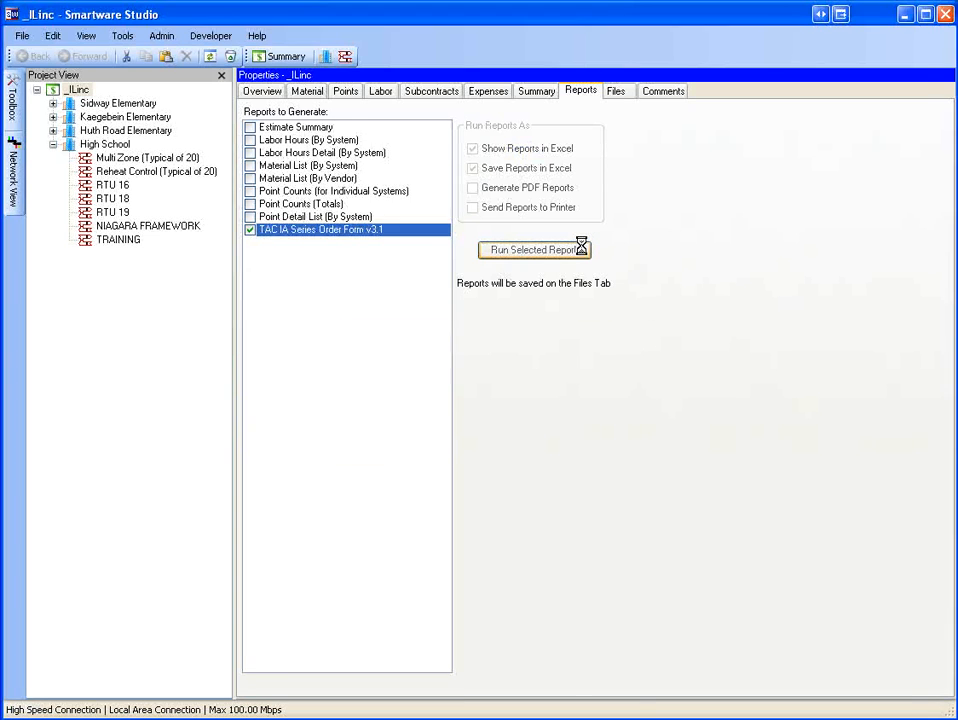